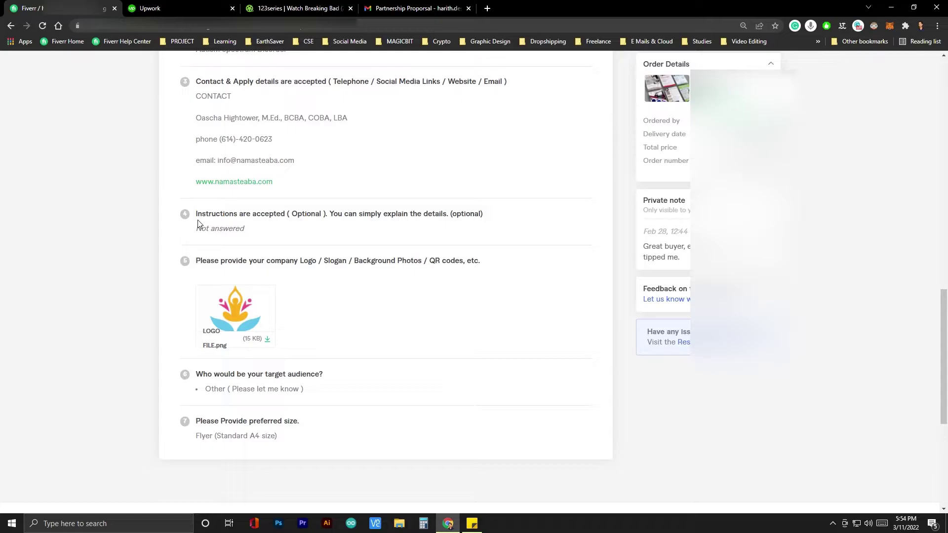
- Examine the buyer's answers on flyer text, contact details, logo, target audience and preferred size in the Fiverr order requirements
{"action": "scroll", "coordinate": [275, 254], "scroll_direction": "up", "scroll_amount": 15}
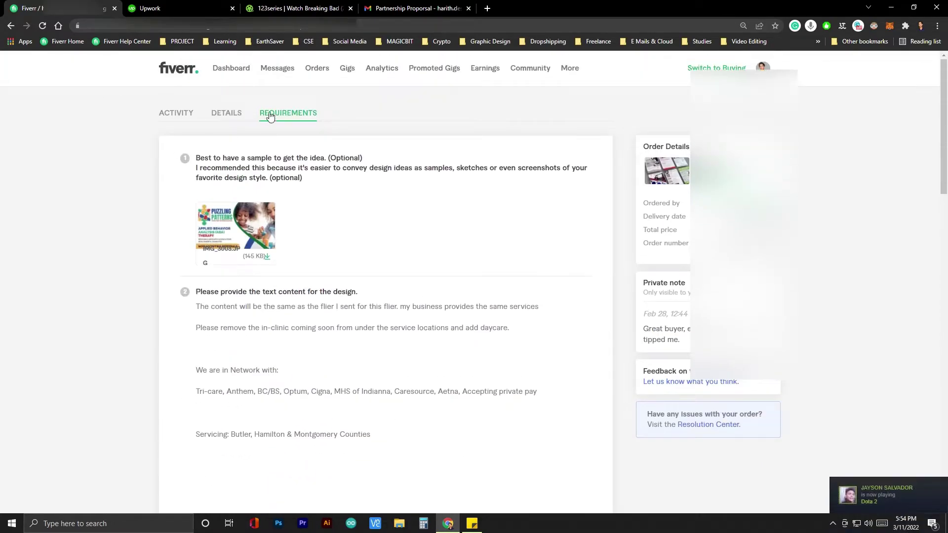
{"action": "scroll", "coordinate": [403, 298], "scroll_direction": "down", "scroll_amount": 10}
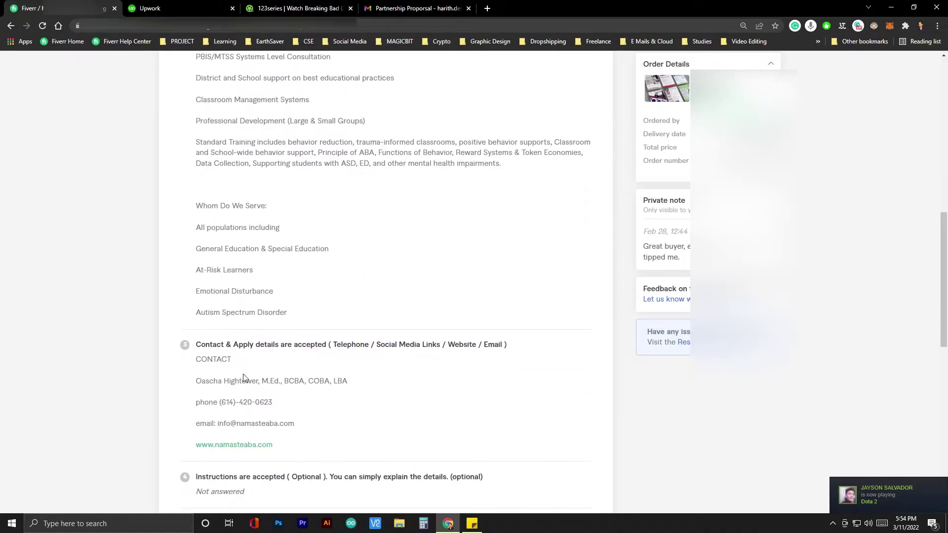
{"action": "scroll", "coordinate": [321, 365], "scroll_direction": "down", "scroll_amount": 5}
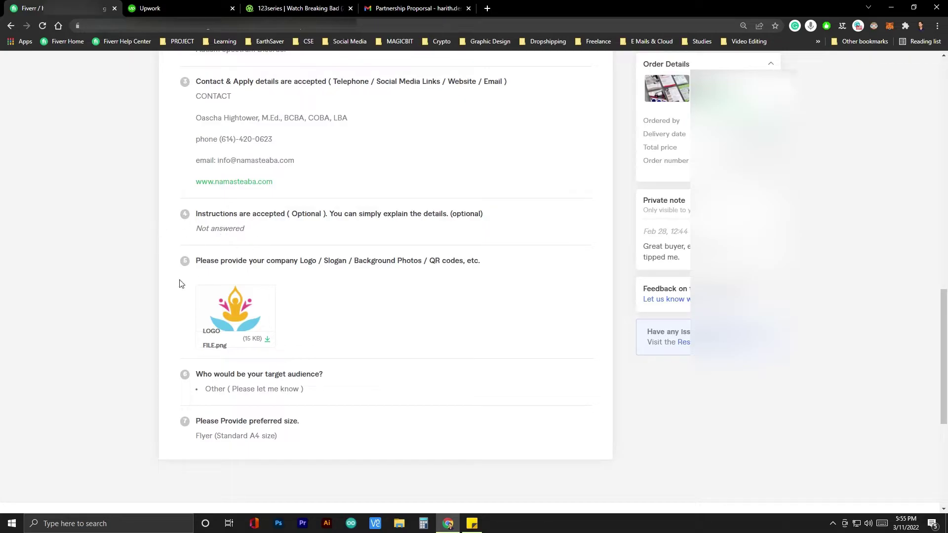
{"action": "scroll", "coordinate": [169, 423], "scroll_direction": "down", "scroll_amount": 1}
{"action": "scroll", "coordinate": [169, 423], "scroll_direction": "down", "scroll_amount": 2}
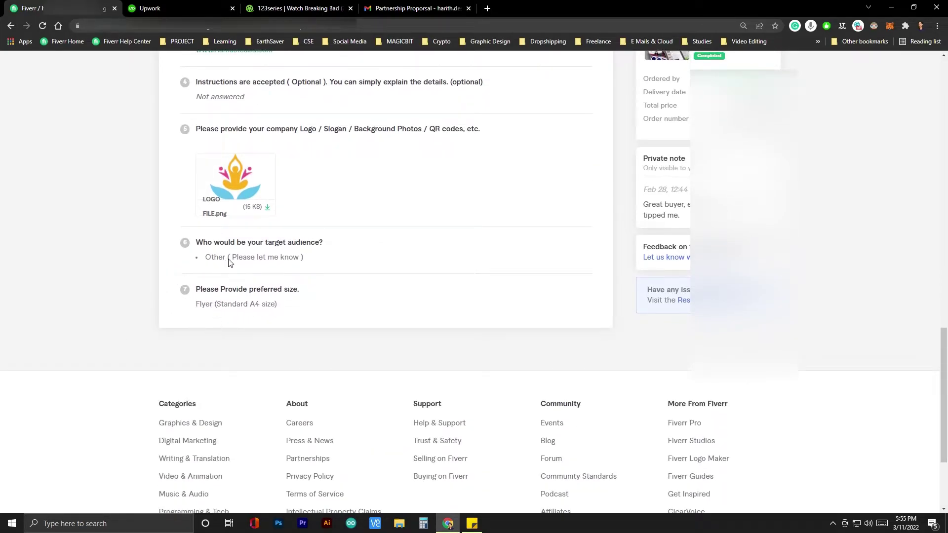
{"action": "scroll", "coordinate": [212, 392], "scroll_direction": "up", "scroll_amount": 2}
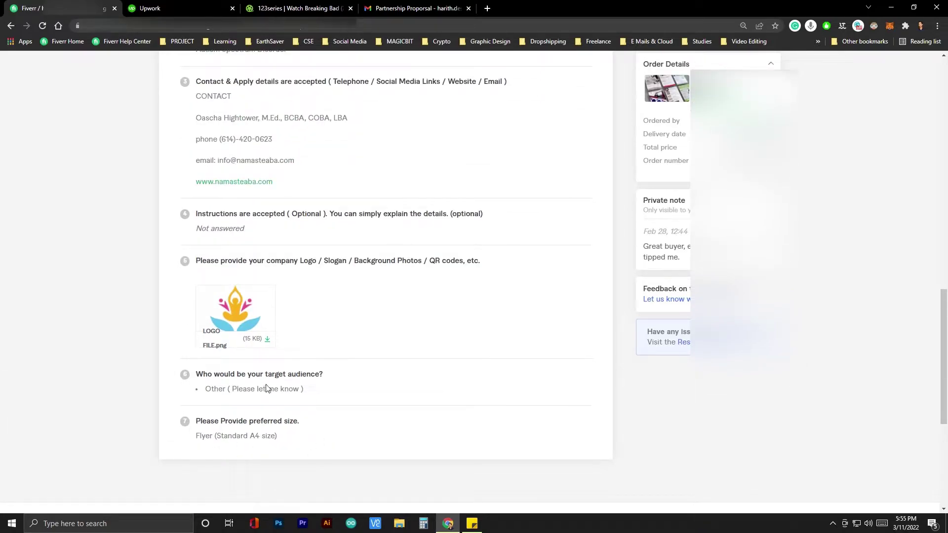
{"action": "scroll", "coordinate": [328, 384], "scroll_direction": "down", "scroll_amount": 2}
{"action": "scroll", "coordinate": [329, 383], "scroll_direction": "up", "scroll_amount": 2}
{"action": "scroll", "coordinate": [328, 390], "scroll_direction": "down", "scroll_amount": 2}
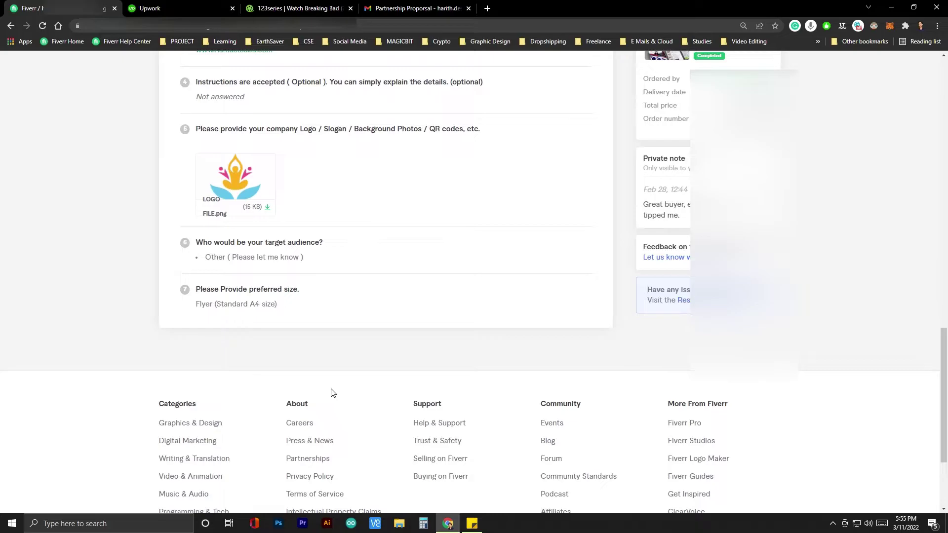
{"action": "scroll", "coordinate": [328, 300], "scroll_direction": "up", "scroll_amount": 4}
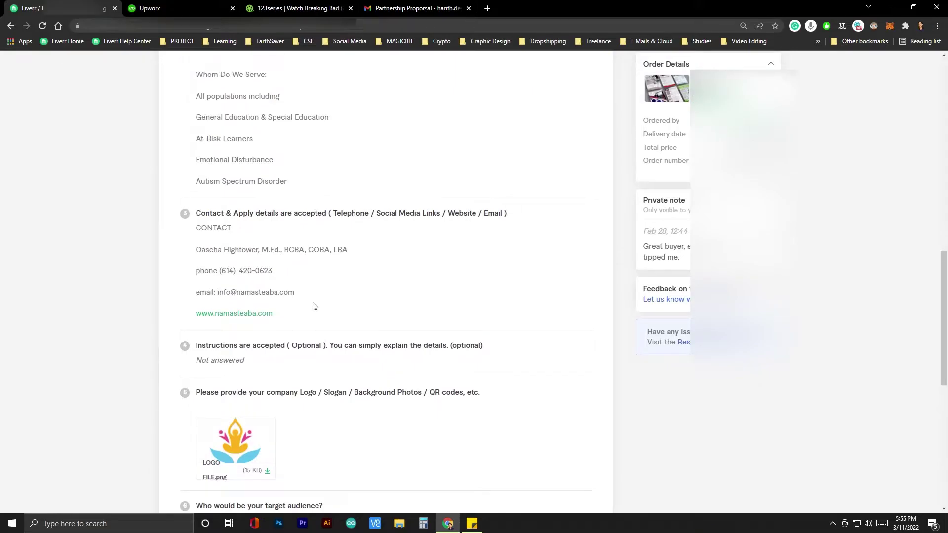
{"action": "scroll", "coordinate": [314, 306], "scroll_direction": "up", "scroll_amount": 6}
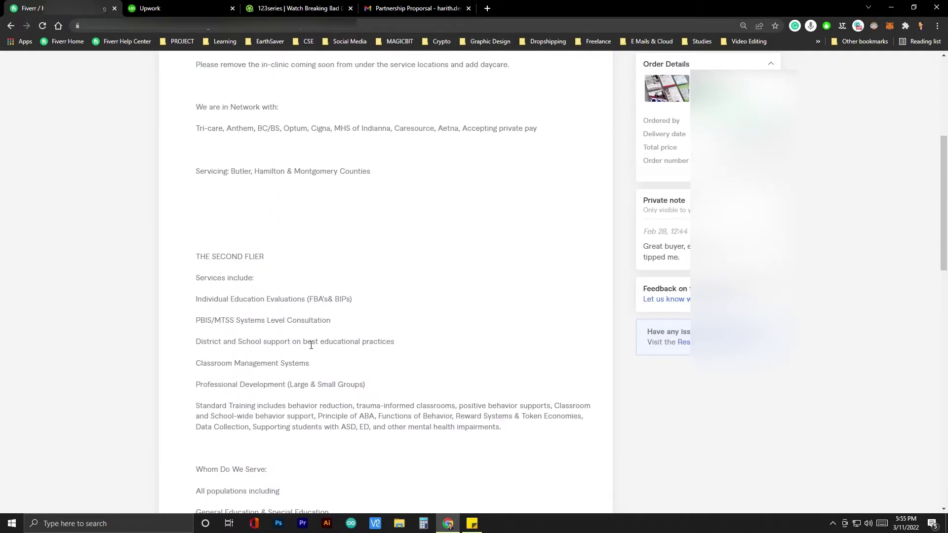
{"action": "scroll", "coordinate": [311, 346], "scroll_direction": "down", "scroll_amount": 10}
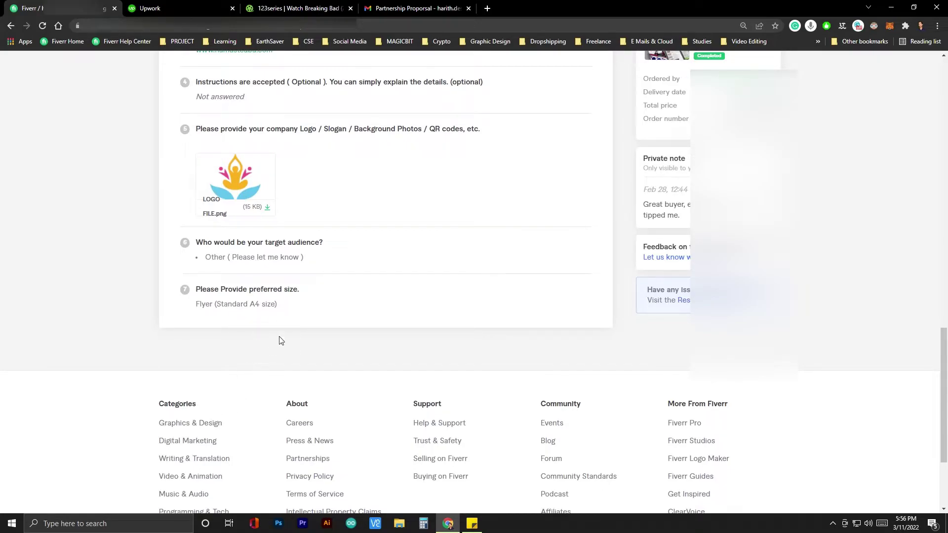
{"action": "scroll", "coordinate": [284, 366], "scroll_direction": "up", "scroll_amount": 2}
{"action": "scroll", "coordinate": [286, 368], "scroll_direction": "down", "scroll_amount": 2}
- Review the complete requirements list again, from the sample image and the text for both fliers down to the preferred size
{"action": "scroll", "coordinate": [282, 392], "scroll_direction": "up", "scroll_amount": 10}
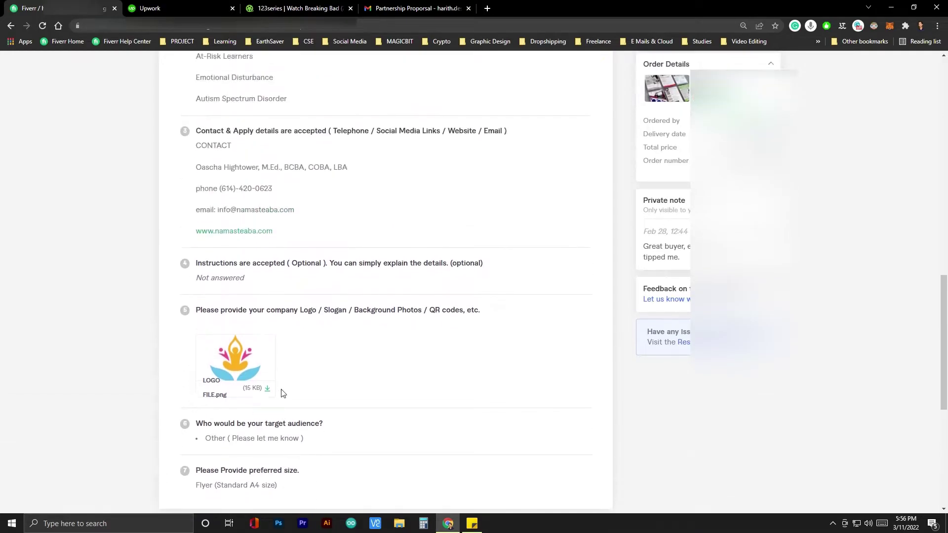
{"action": "scroll", "coordinate": [282, 392], "scroll_direction": "down", "scroll_amount": 8}
{"action": "scroll", "coordinate": [282, 392], "scroll_direction": "up", "scroll_amount": 15}
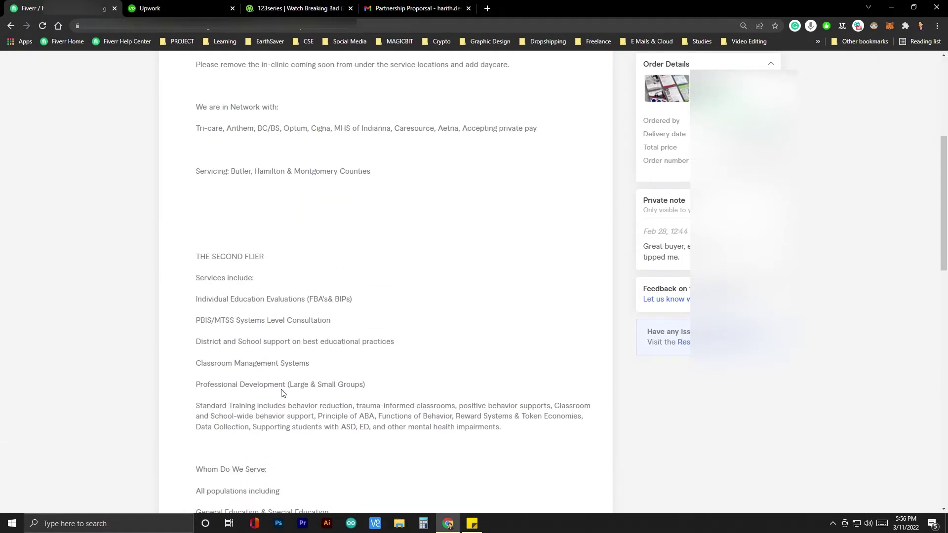
{"action": "scroll", "coordinate": [214, 194], "scroll_direction": "down", "scroll_amount": 1}
{"action": "scroll", "coordinate": [214, 195], "scroll_direction": "down", "scroll_amount": 10}
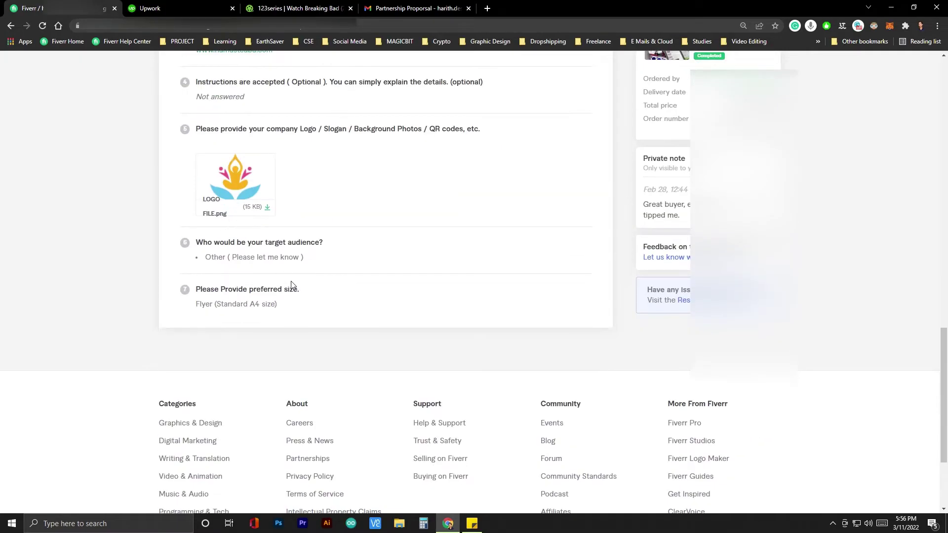
{"action": "scroll", "coordinate": [292, 286], "scroll_direction": "up", "scroll_amount": 5}
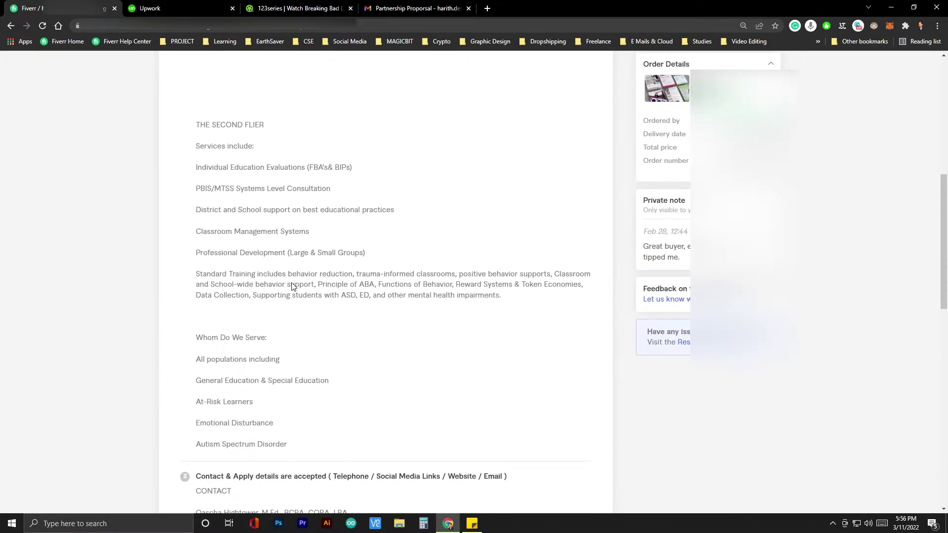
{"action": "scroll", "coordinate": [296, 287], "scroll_direction": "up", "scroll_amount": 5}
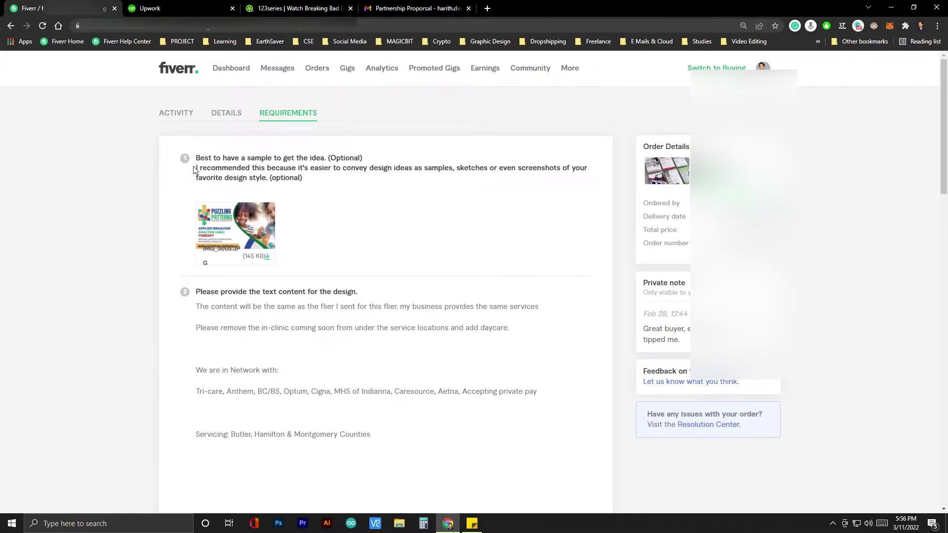
{"action": "scroll", "coordinate": [261, 340], "scroll_direction": "down", "scroll_amount": 8}
{"action": "scroll", "coordinate": [257, 343], "scroll_direction": "down", "scroll_amount": 14}
{"action": "scroll", "coordinate": [257, 342], "scroll_direction": "up", "scroll_amount": 12}
{"action": "scroll", "coordinate": [258, 343], "scroll_direction": "up", "scroll_amount": 4}
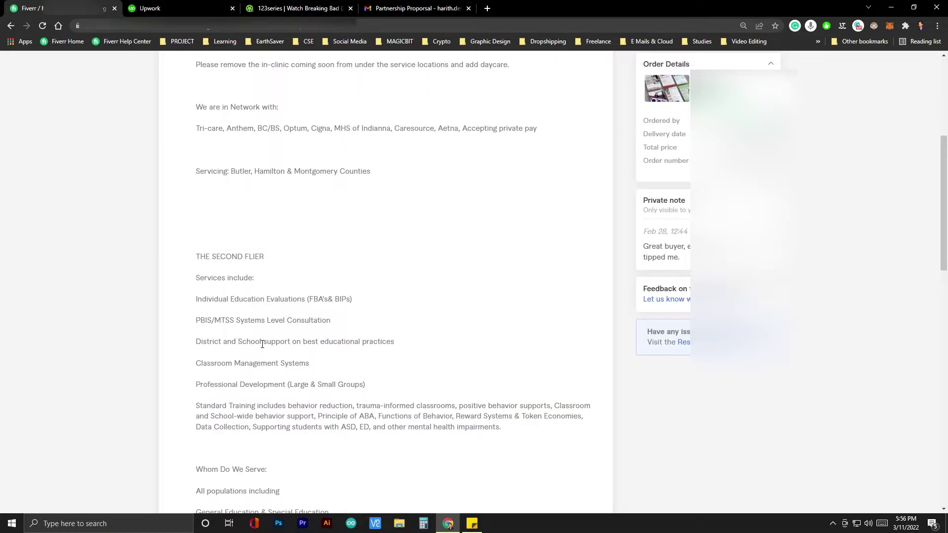
{"action": "scroll", "coordinate": [262, 344], "scroll_direction": "up", "scroll_amount": 5}
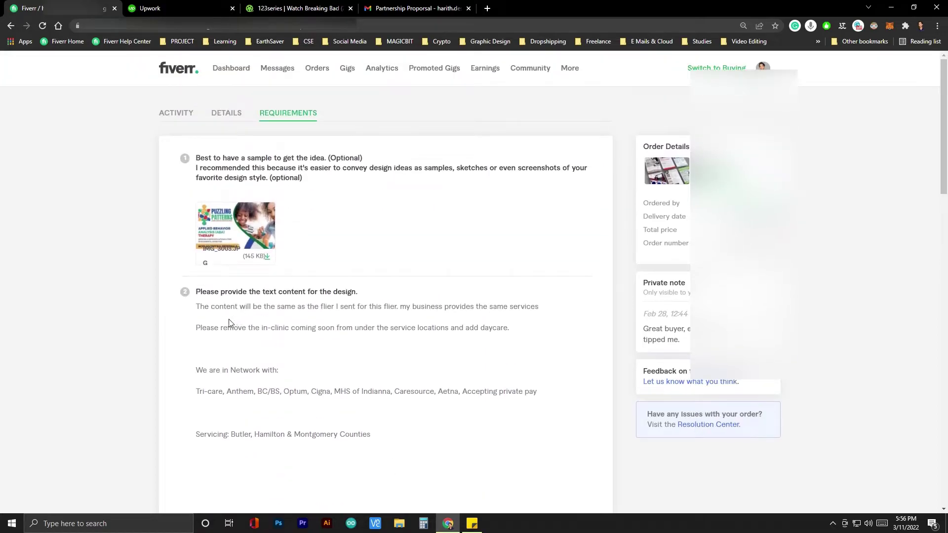
{"action": "scroll", "coordinate": [265, 302], "scroll_direction": "down", "scroll_amount": 11}
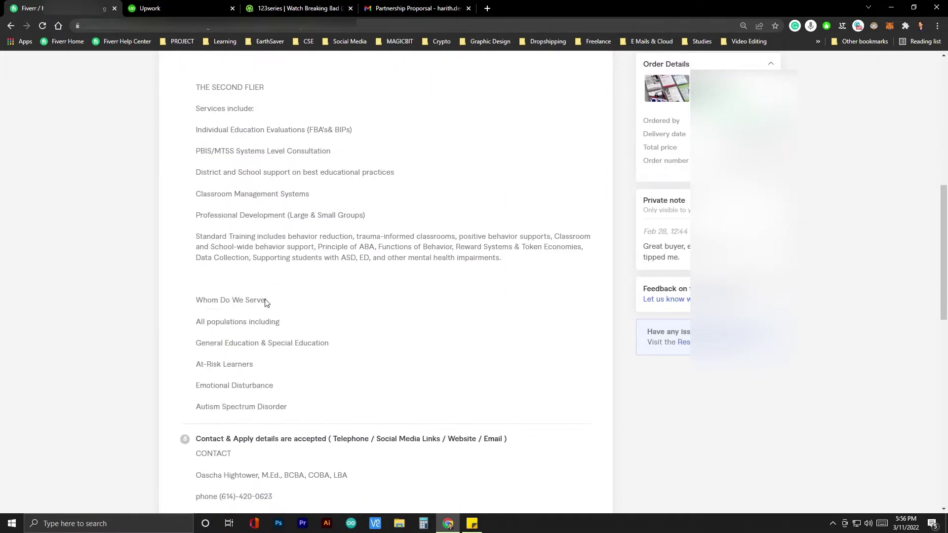
{"action": "scroll", "coordinate": [265, 303], "scroll_direction": "down", "scroll_amount": 5}
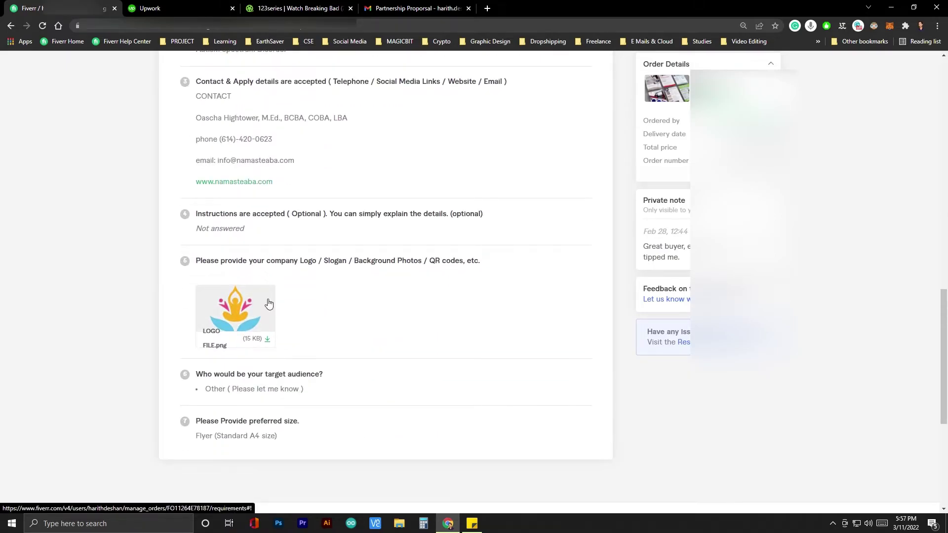
{"action": "scroll", "coordinate": [324, 349], "scroll_direction": "up", "scroll_amount": 5}
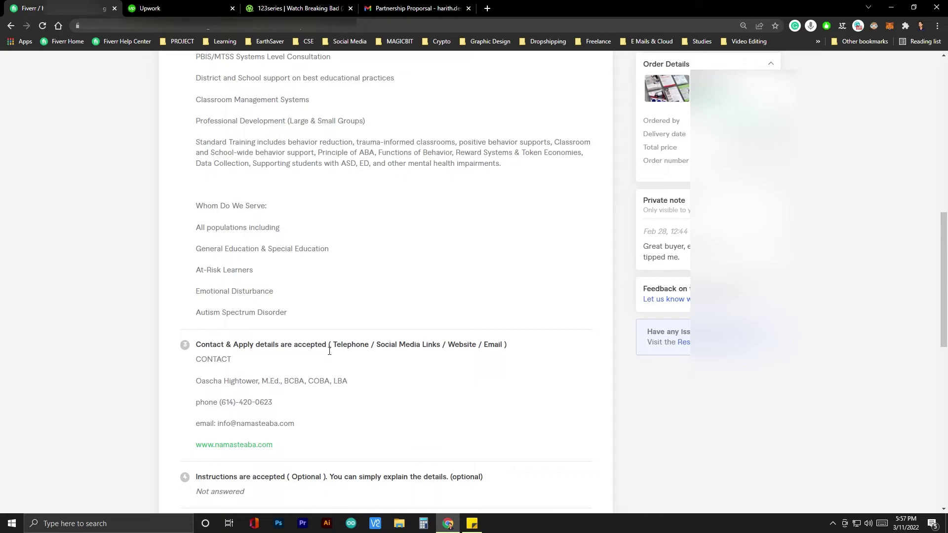
{"action": "scroll", "coordinate": [330, 351], "scroll_direction": "up", "scroll_amount": 6}
{"action": "scroll", "coordinate": [329, 351], "scroll_direction": "up", "scroll_amount": 5}
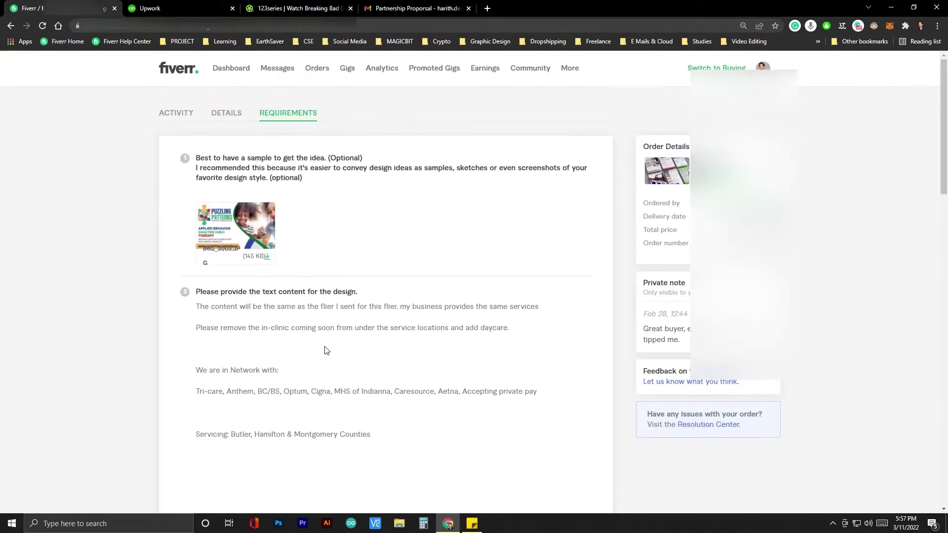
{"action": "scroll", "coordinate": [326, 351], "scroll_direction": "down", "scroll_amount": 8}
{"action": "scroll", "coordinate": [326, 350], "scroll_direction": "down", "scroll_amount": 8}
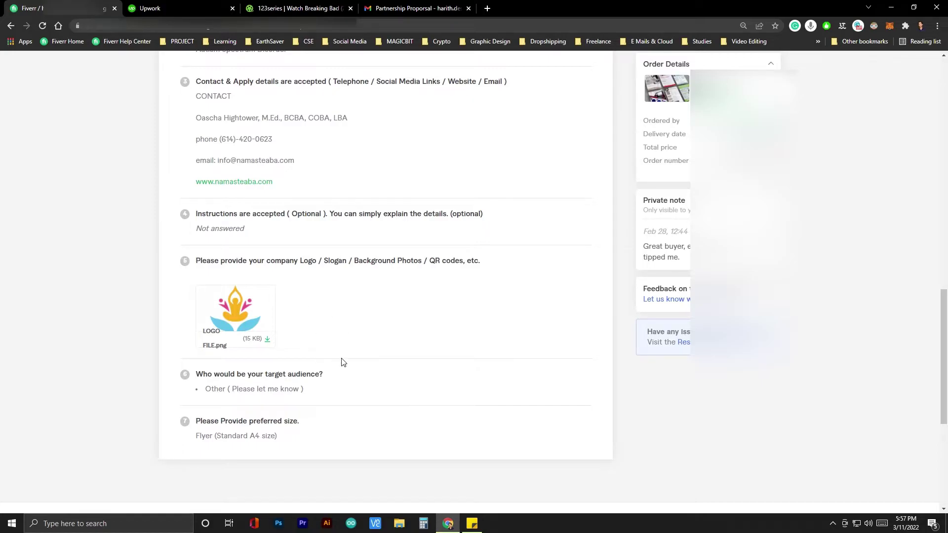
{"action": "scroll", "coordinate": [343, 363], "scroll_direction": "up", "scroll_amount": 10}
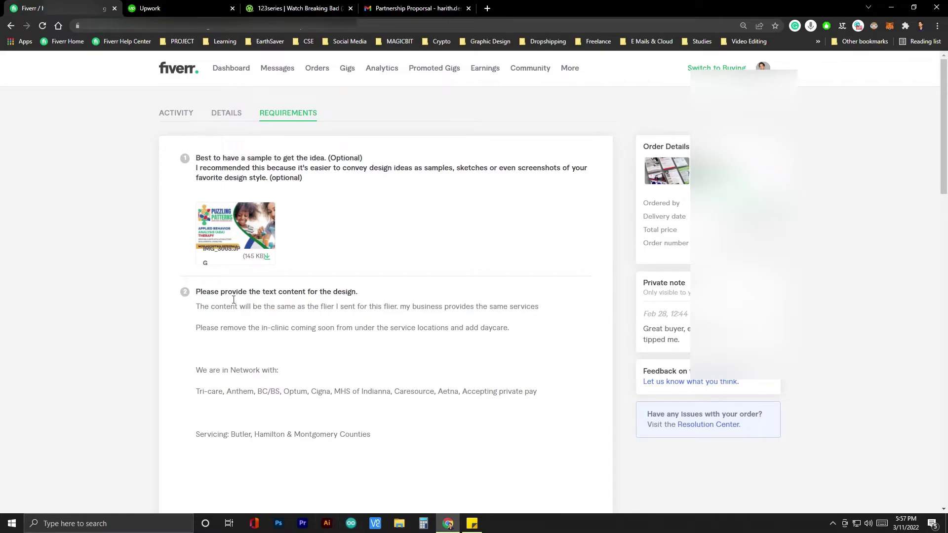
{"action": "scroll", "coordinate": [304, 358], "scroll_direction": "down", "scroll_amount": 3}
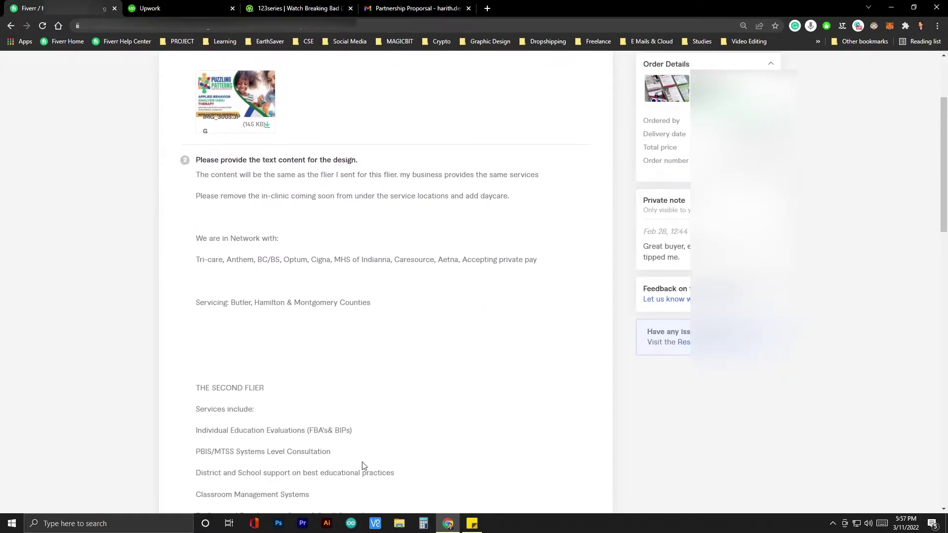
- Switch to File Explorer, open the buyer's order folder under FIVERR > ORDERS and maximize the window
{"action": "left_click", "coordinate": [399, 524]}
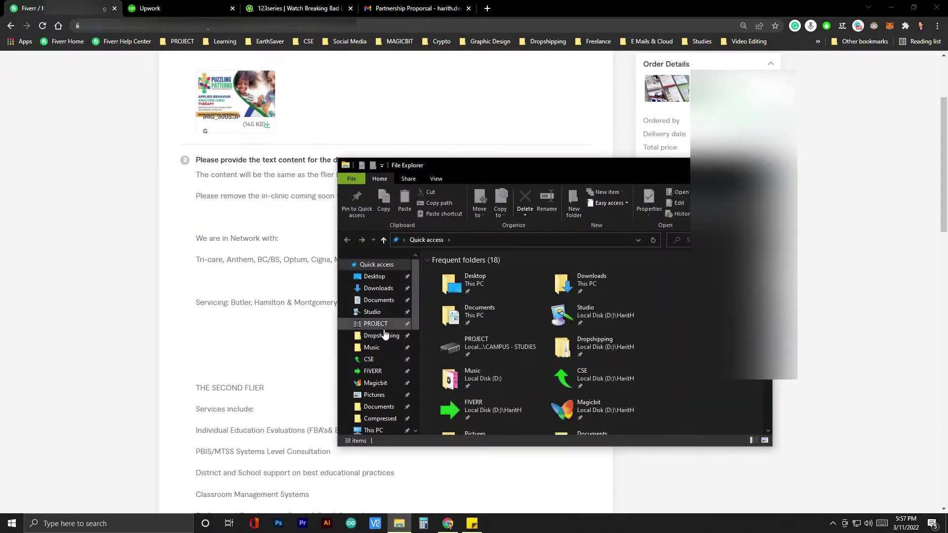
{"action": "left_click", "coordinate": [372, 371]}
{"action": "double_click", "coordinate": [485, 285]}
{"action": "left_click_drag", "start_coordinate": [677, 167], "coordinate": [562, 111]}
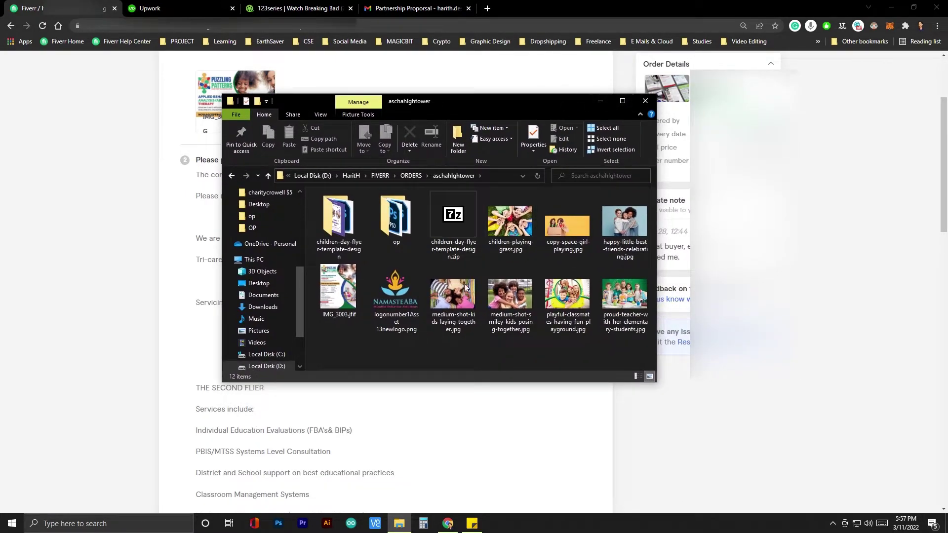
{"action": "left_click", "coordinate": [621, 103]}
{"action": "right_click", "coordinate": [411, 280]}
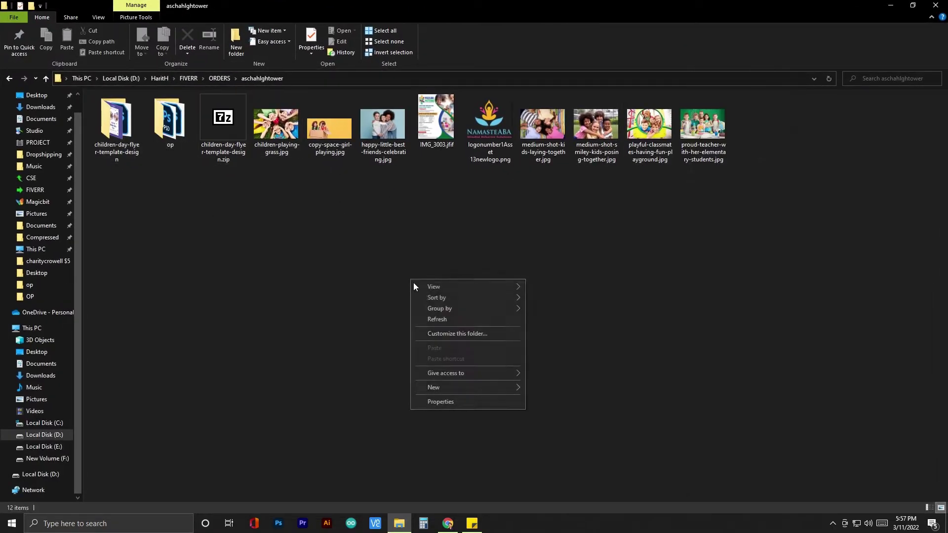
{"action": "left_click", "coordinate": [478, 318]}
{"action": "right_click", "coordinate": [281, 257]}
{"action": "left_click", "coordinate": [340, 296]}
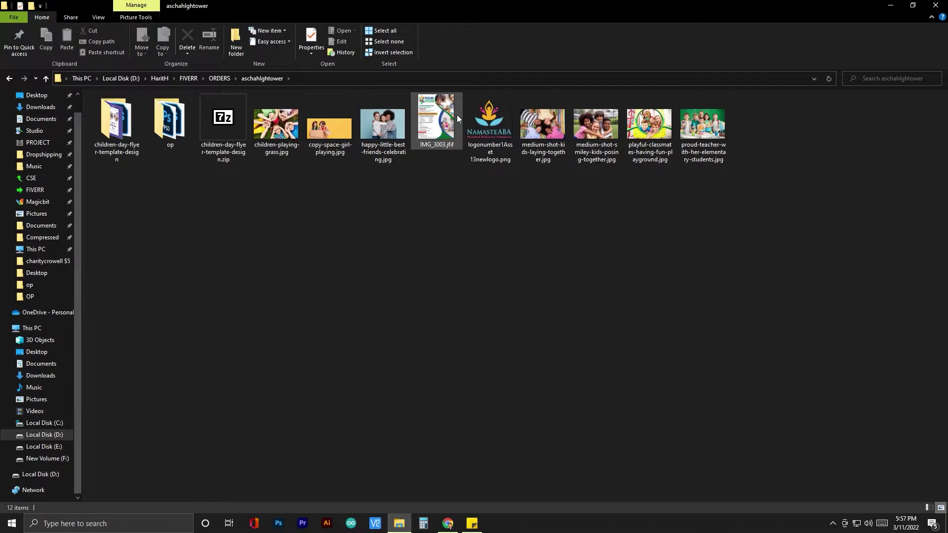
{"action": "right_click", "coordinate": [291, 228]}
{"action": "left_click", "coordinate": [351, 267]}
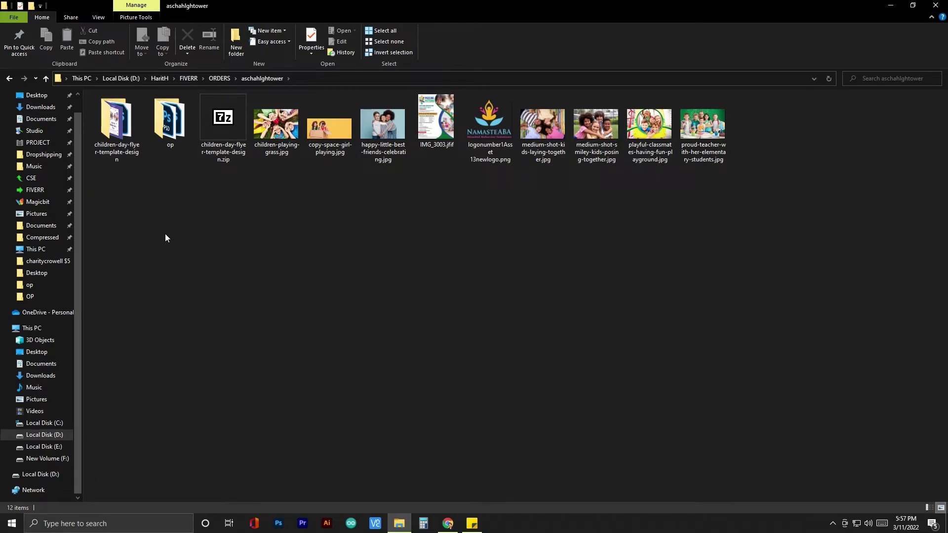
{"action": "right_click", "coordinate": [275, 233]}
{"action": "left_click", "coordinate": [315, 276]}
- Open the sample flyer IMG_3003.jfif in Photos and examine its layout, service lists, contact section and photos
{"action": "double_click", "coordinate": [436, 119]}
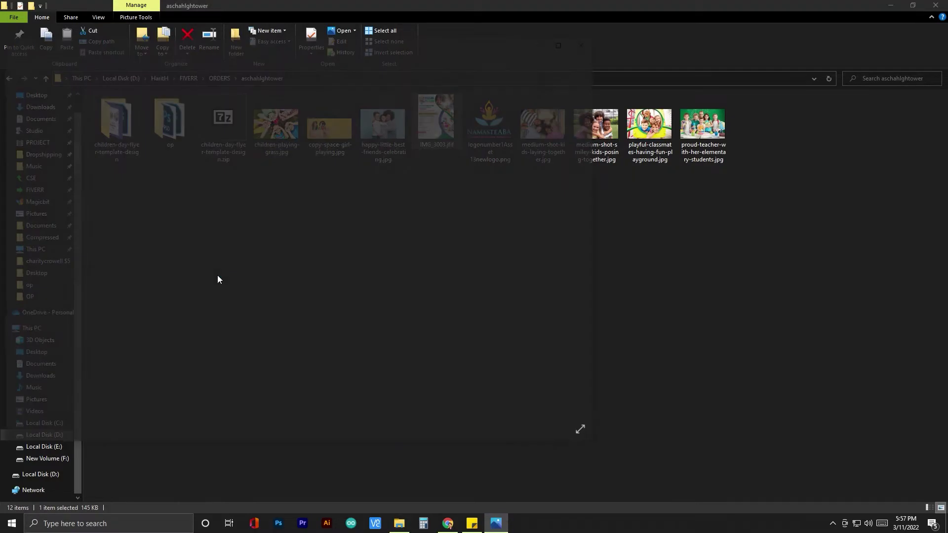
{"action": "left_click_drag", "start_coordinate": [423, 45], "coordinate": [584, 64]}
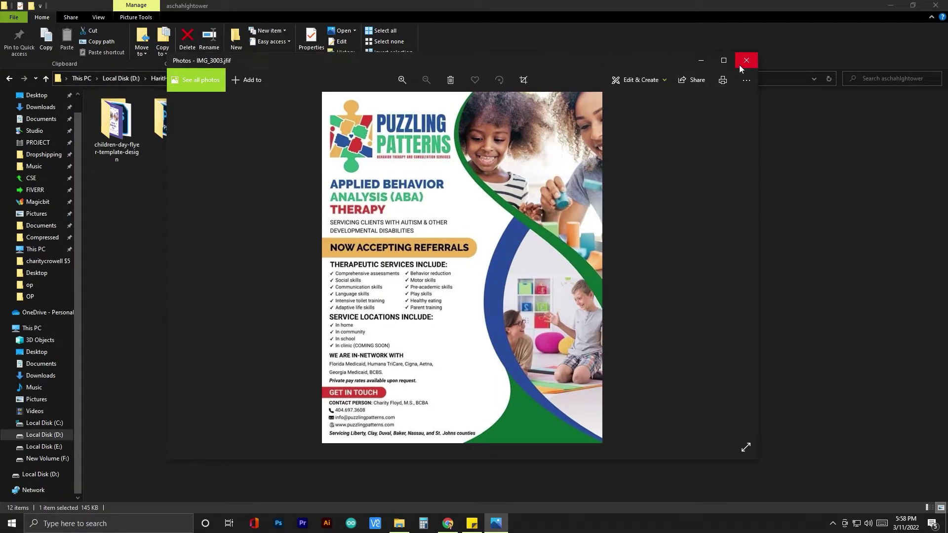
{"action": "left_click_drag", "start_coordinate": [565, 58], "coordinate": [642, 69]}
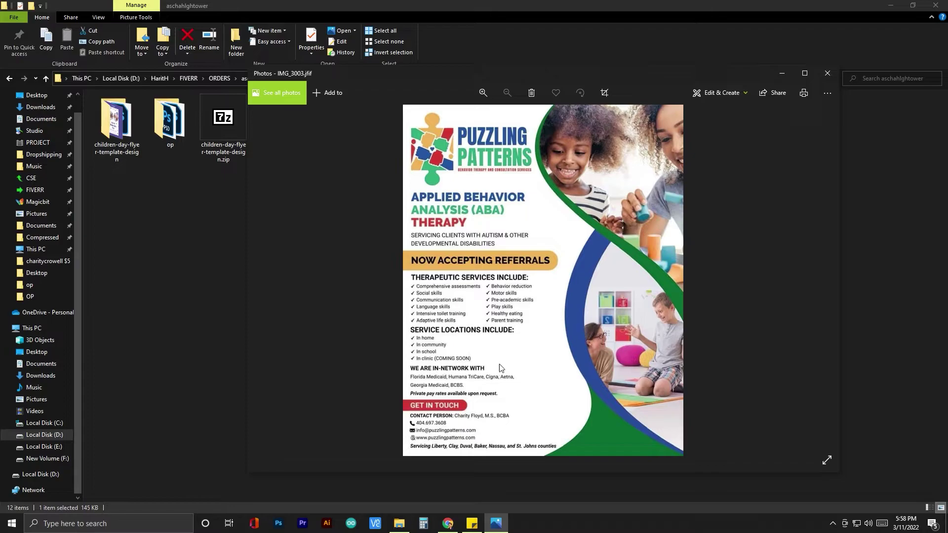
{"action": "left_click_drag", "start_coordinate": [728, 72], "coordinate": [703, 87]}
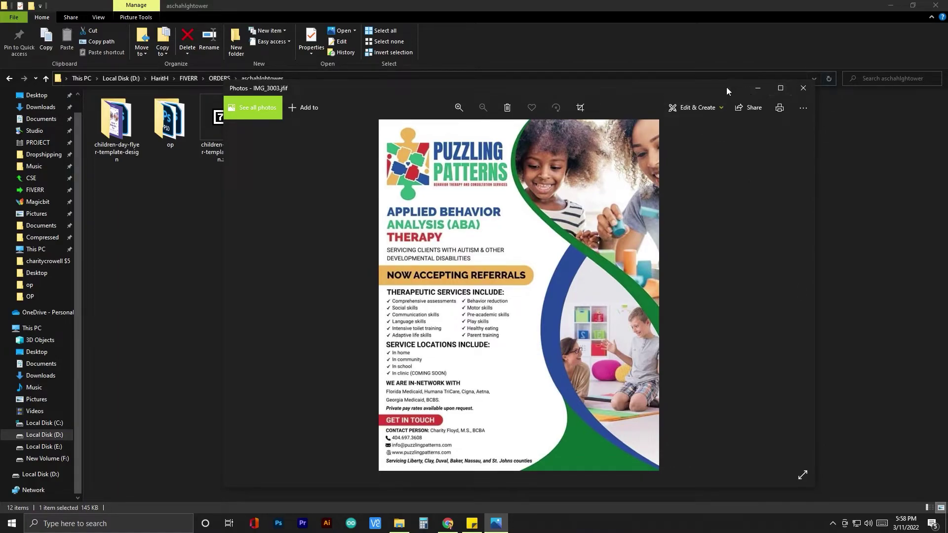
{"action": "left_click_drag", "start_coordinate": [727, 91], "coordinate": [727, 88]}
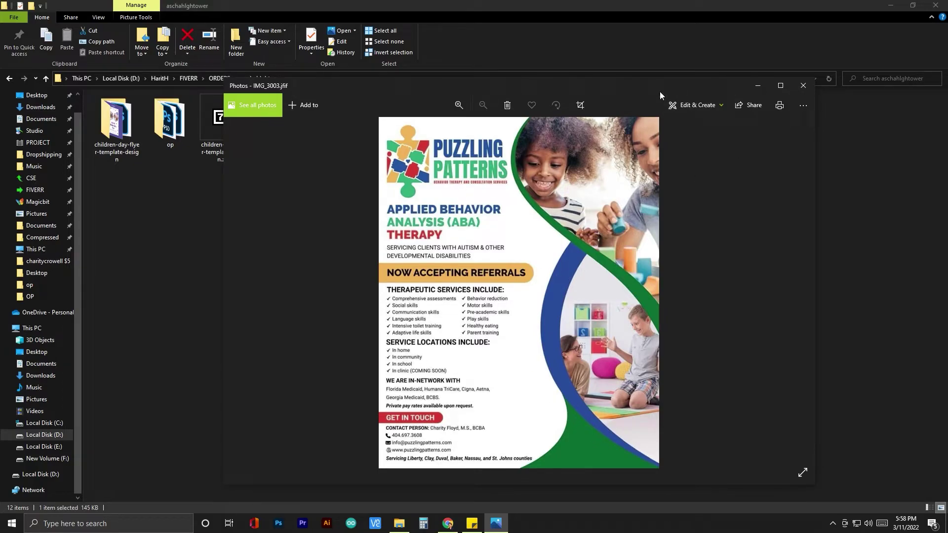
{"action": "left_click_drag", "start_coordinate": [653, 83], "coordinate": [681, 69]}
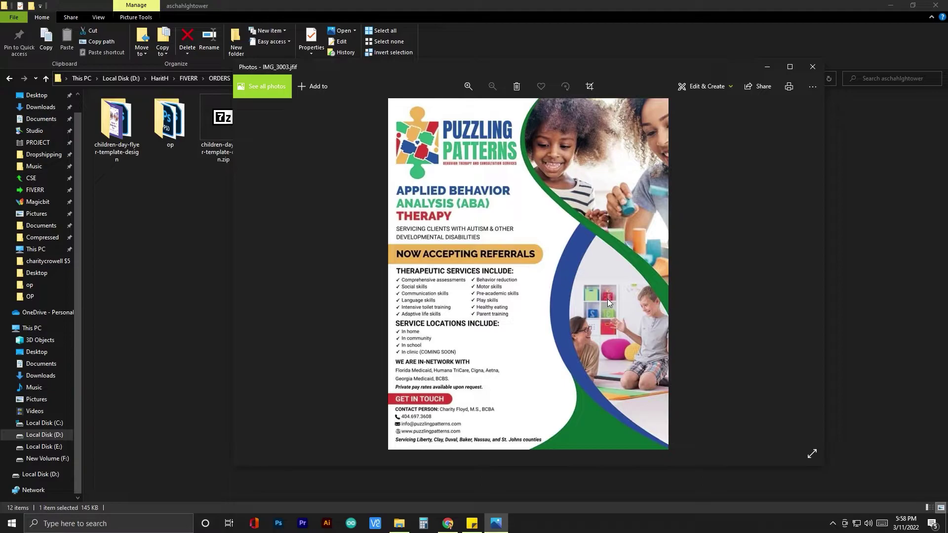
{"action": "left_click_drag", "start_coordinate": [652, 65], "coordinate": [648, 54]}
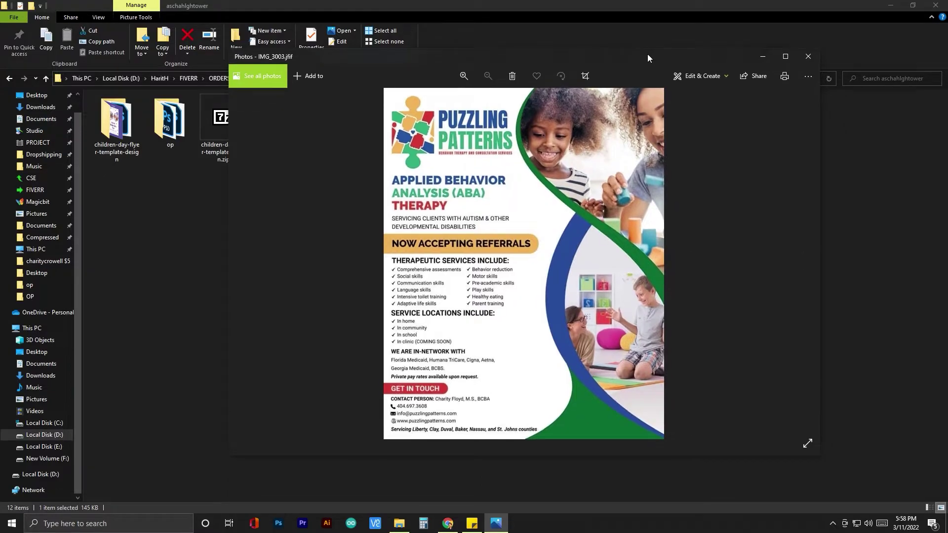
- Close the sample flyer and preview 5998840.jpg from the children-day-flyer-template-design folder
{"action": "left_click", "coordinate": [813, 57]}
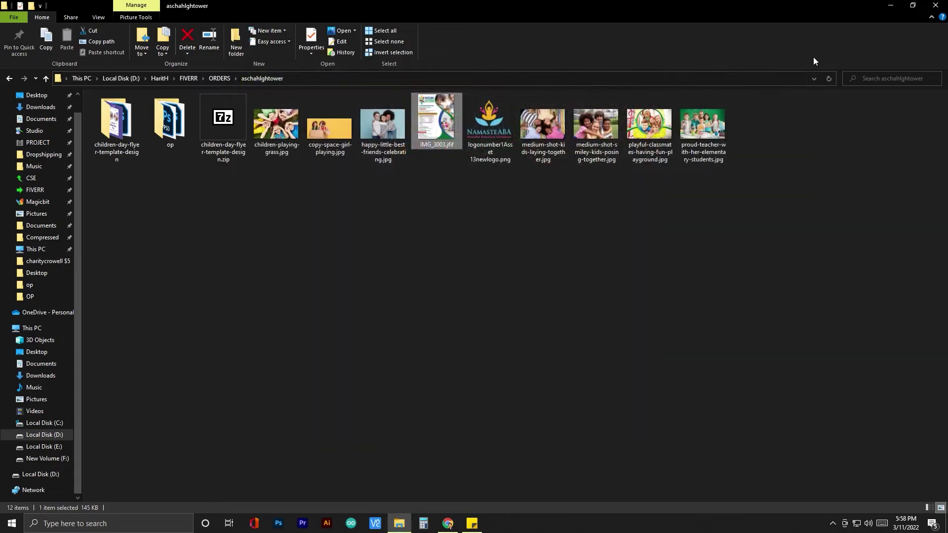
{"action": "right_click", "coordinate": [178, 236]}
{"action": "left_click", "coordinate": [222, 275]}
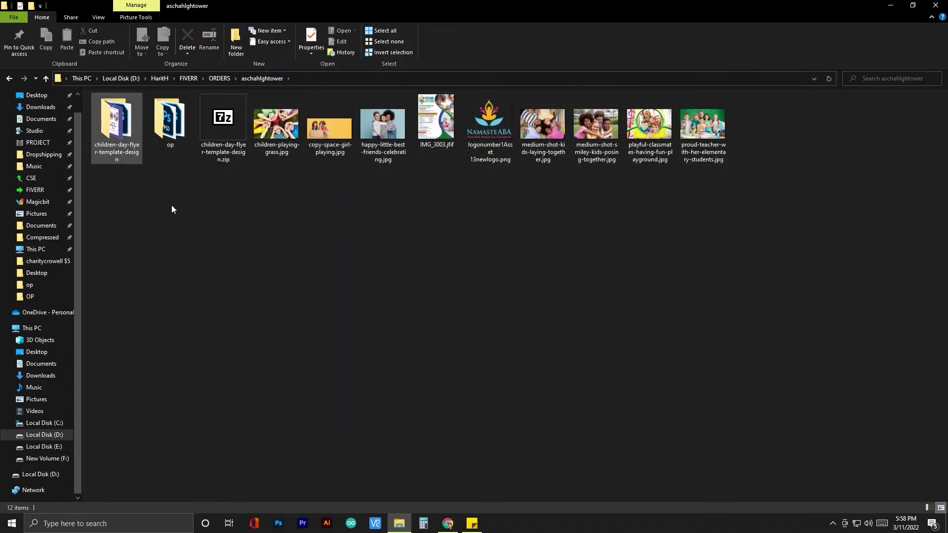
{"action": "left_click", "coordinate": [104, 119]}
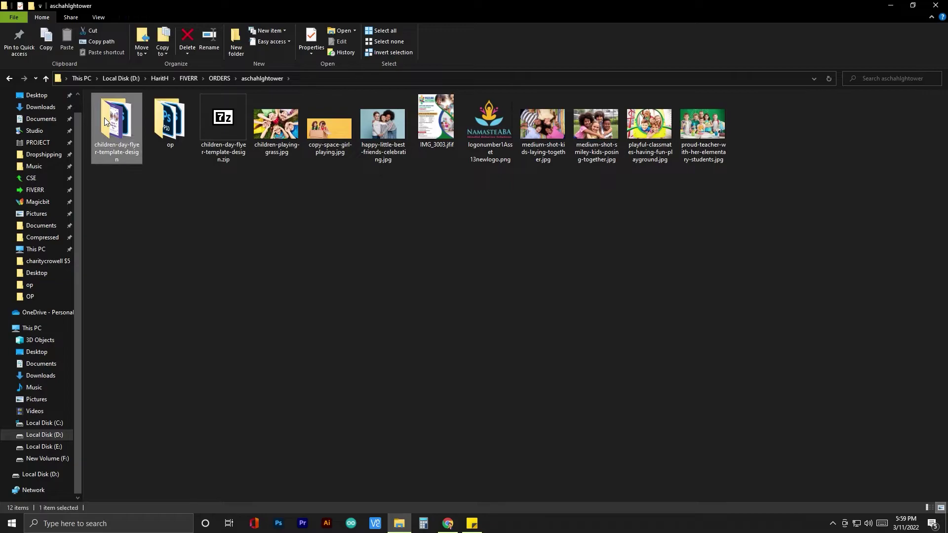
{"action": "double_click", "coordinate": [105, 118]}
{"action": "double_click", "coordinate": [115, 109]}
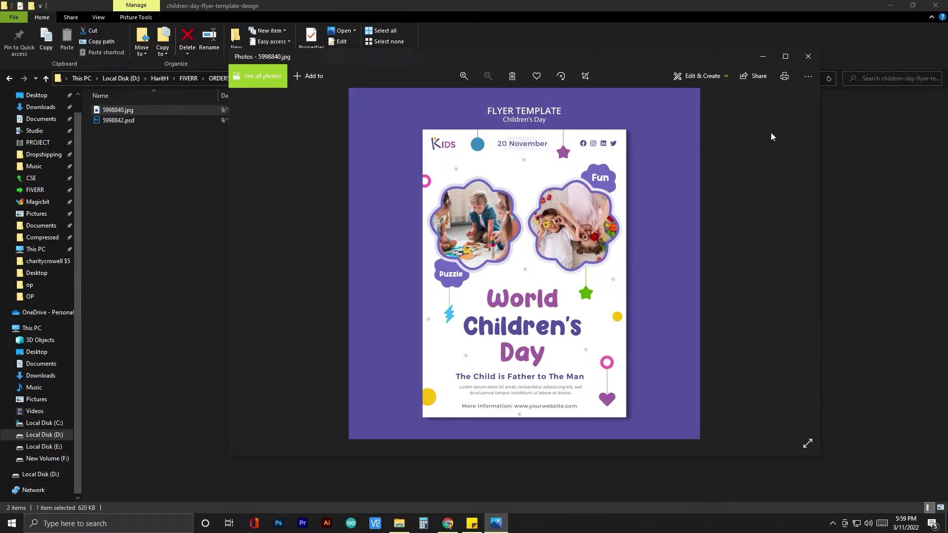
- Close the preview and open the template's source file 5998842.psd in Photoshop
{"action": "left_click", "coordinate": [808, 56]}
{"action": "left_click", "coordinate": [122, 121]}
{"action": "double_click", "coordinate": [123, 121]}
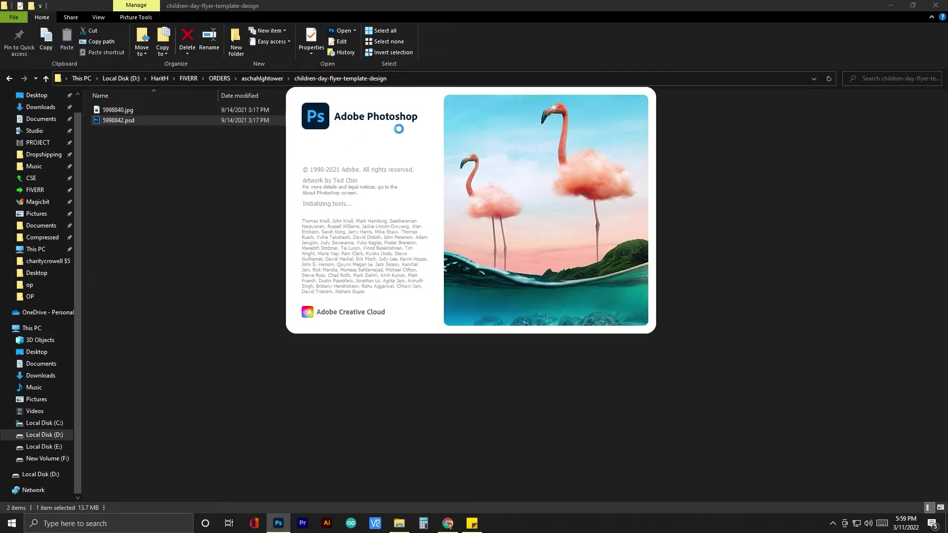
- Open F1.psd from the order's op folder in Photoshop as well, declining the text layer update
{"action": "left_click", "coordinate": [399, 523]}
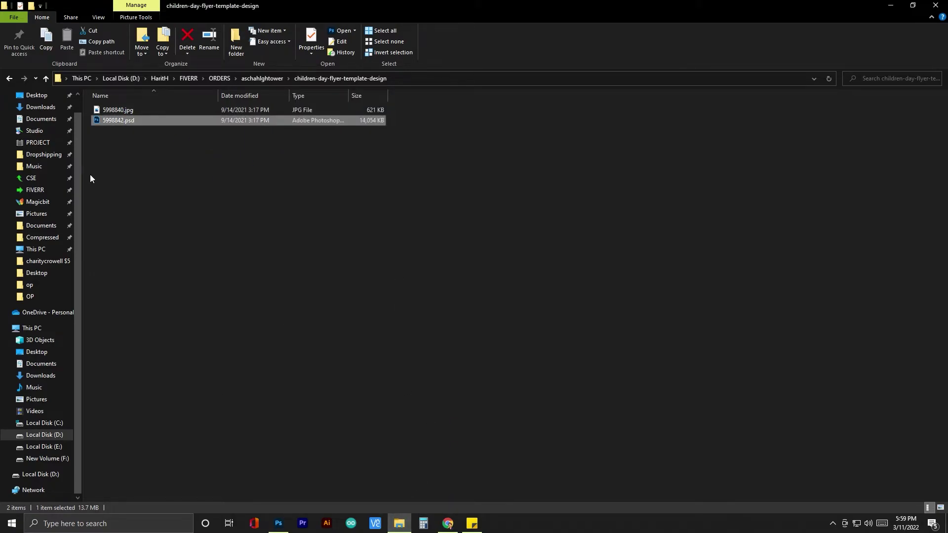
{"action": "left_click", "coordinate": [9, 78]}
{"action": "double_click", "coordinate": [184, 126]}
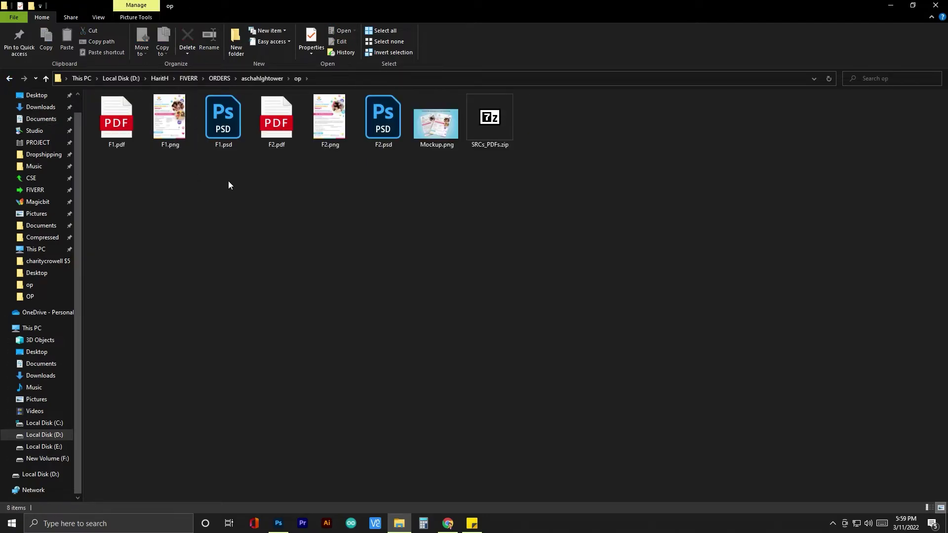
{"action": "left_click", "coordinate": [219, 130]}
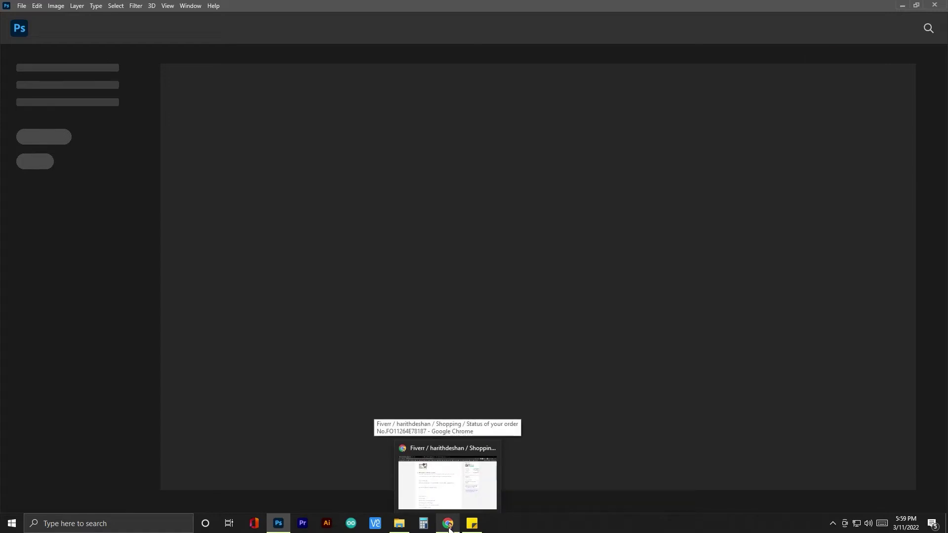
{"action": "left_click", "coordinate": [450, 527]}
{"action": "left_click", "coordinate": [449, 527]}
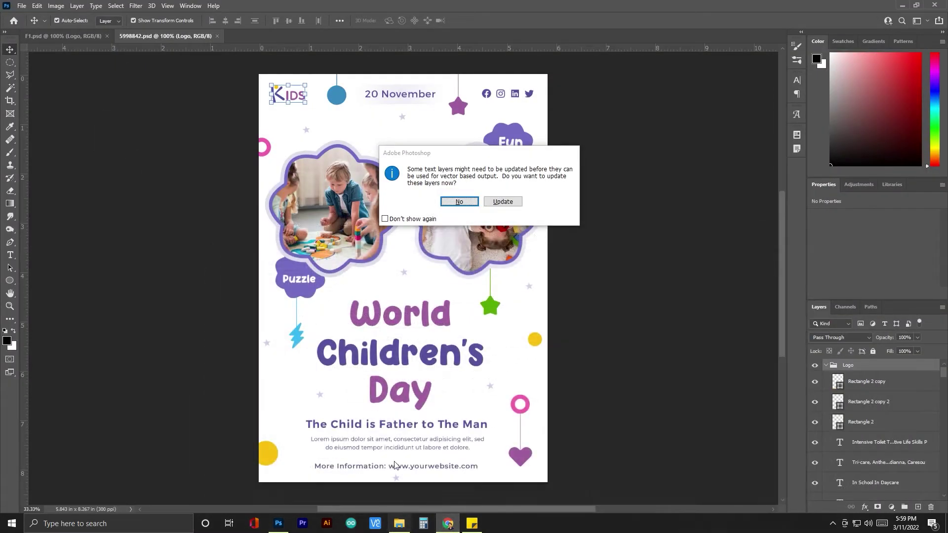
{"action": "left_click", "coordinate": [459, 202]}
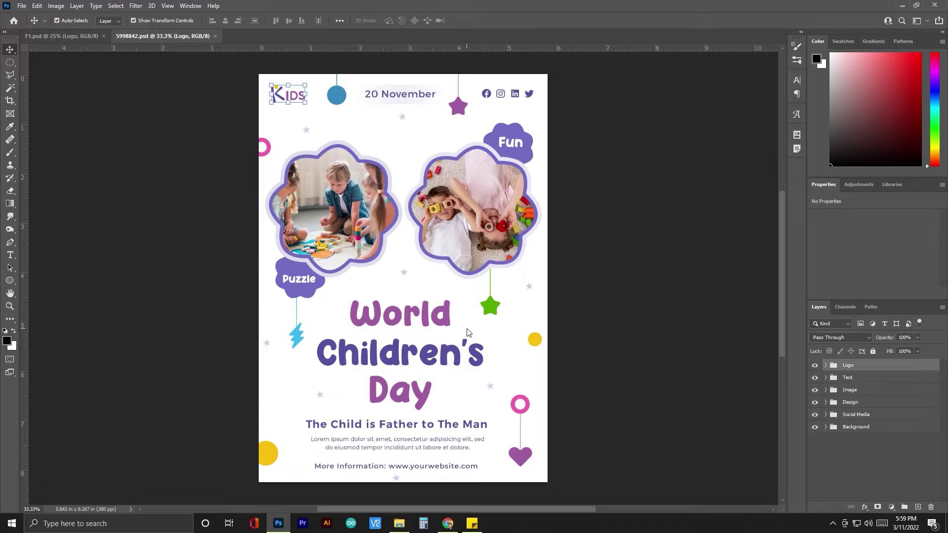
- Compare the finished F1.psd flyer with the children's day template in 5998842.psd
{"action": "left_click", "coordinate": [56, 36]}
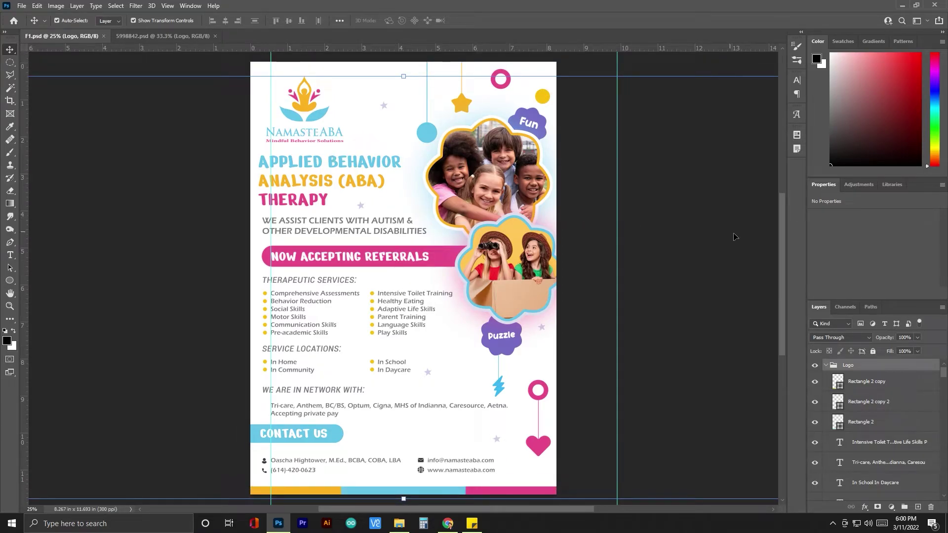
{"action": "left_click", "coordinate": [357, 170]}
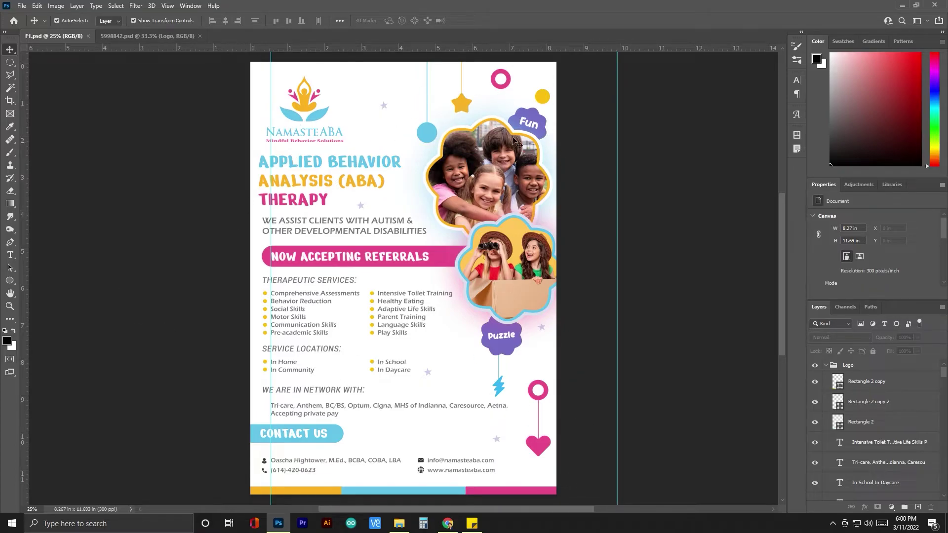
{"action": "left_click", "coordinate": [135, 34]}
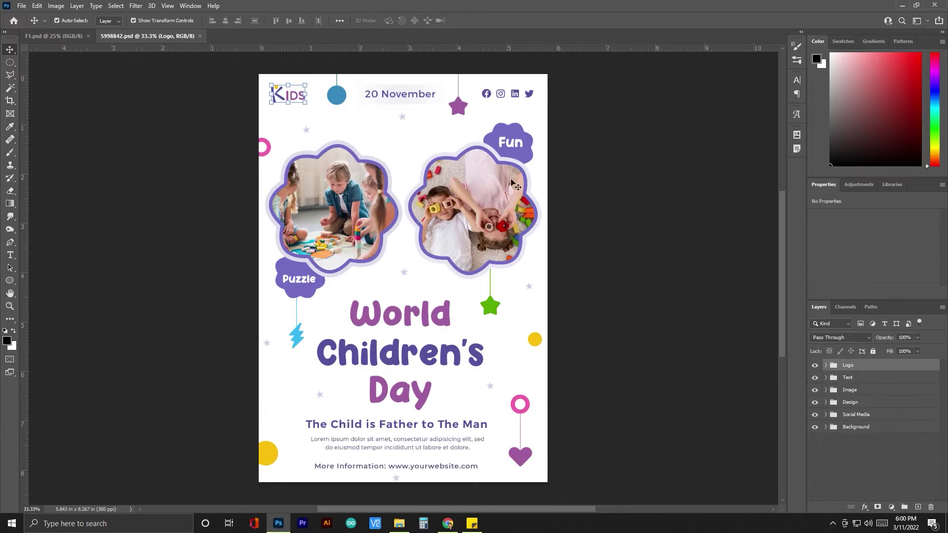
{"action": "left_click", "coordinate": [60, 37]}
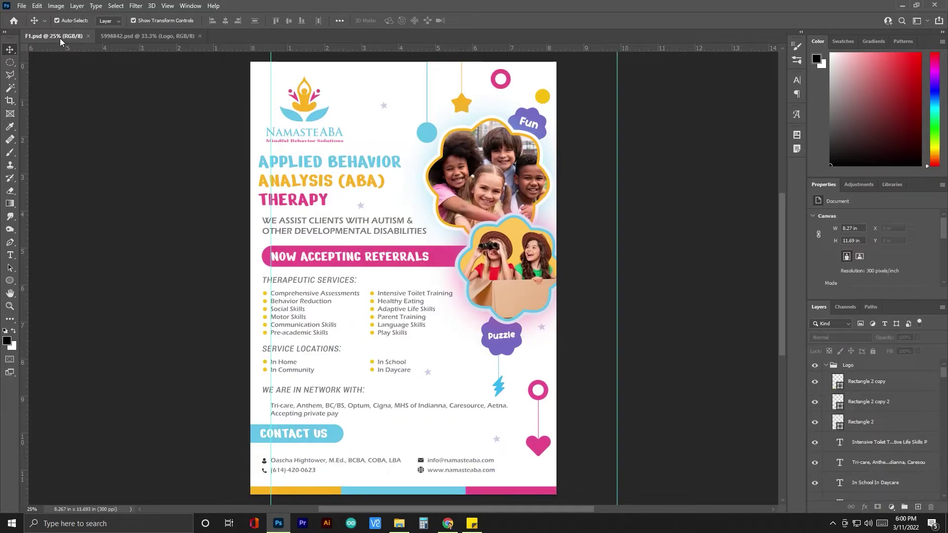
- In 5998842.psd, shift the photo of the boy slightly within its flower-shaped frame
{"action": "left_click", "coordinate": [129, 34]}
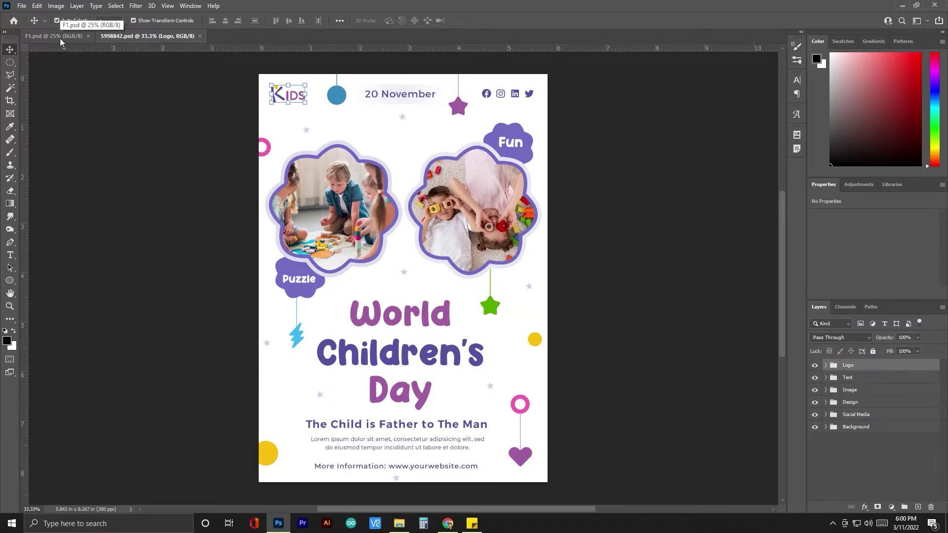
{"action": "left_click", "coordinate": [320, 152]}
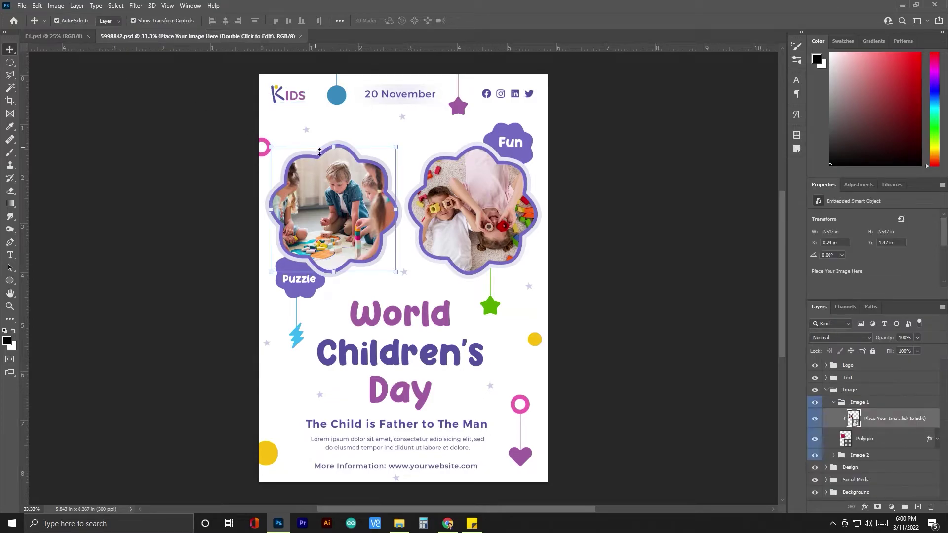
{"action": "left_click", "coordinate": [365, 162]}
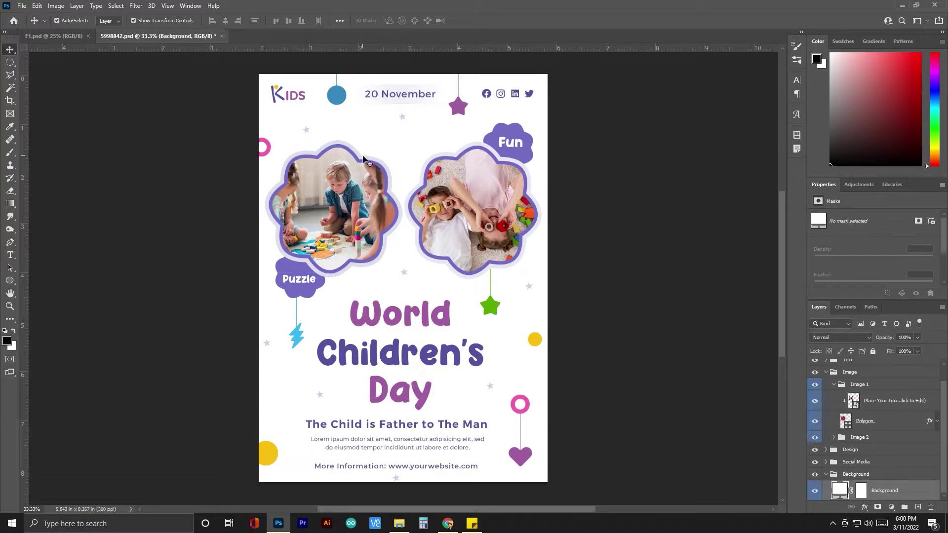
{"action": "mouse_move", "coordinate": [308, 242]}
{"action": "left_mouse_down"}
{"action": "mouse_move", "coordinate": [351, 205]}
{"action": "mouse_move", "coordinate": [302, 245]}
{"action": "left_mouse_up"}
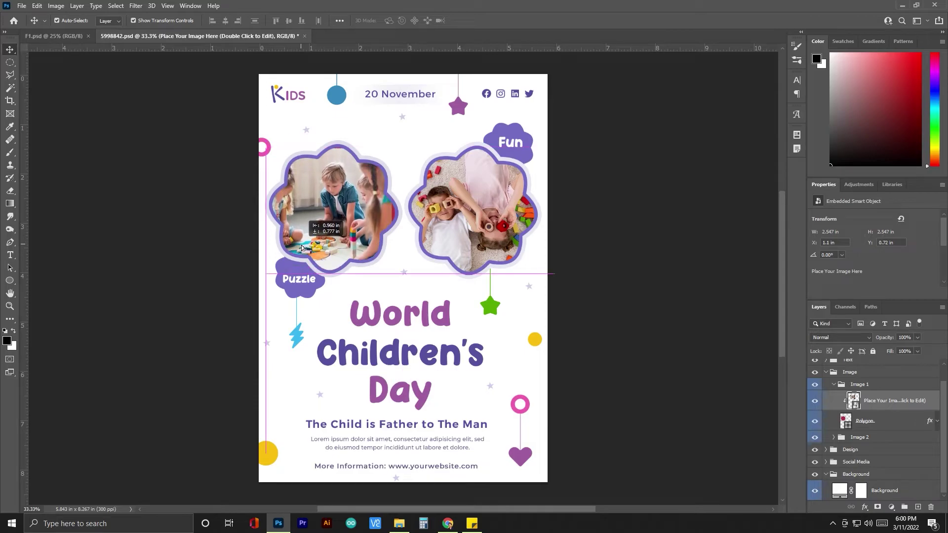
- Inspect the template's editable elements by selecting the title word Day and the large yellow circle at the page edge
{"action": "left_click", "coordinate": [311, 359]}
{"action": "left_click", "coordinate": [421, 381]}
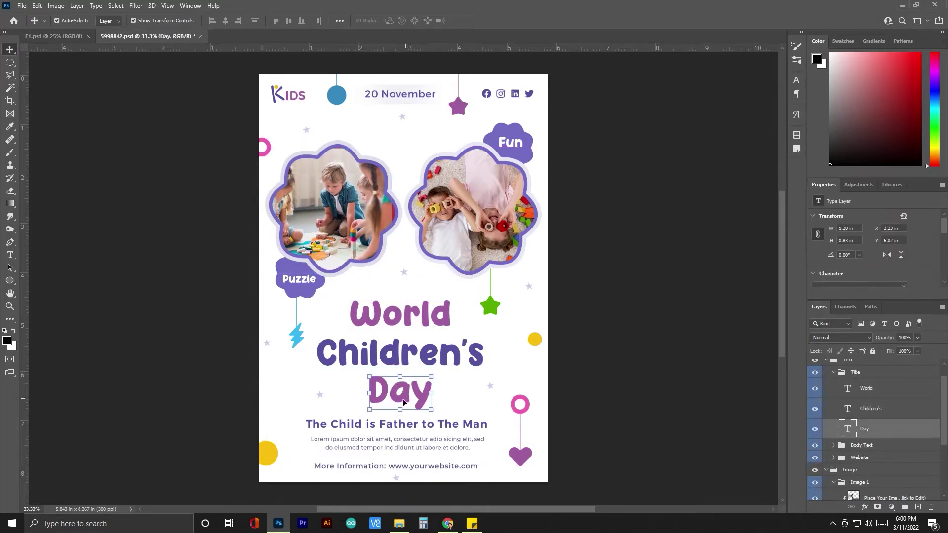
{"action": "left_click", "coordinate": [271, 453]}
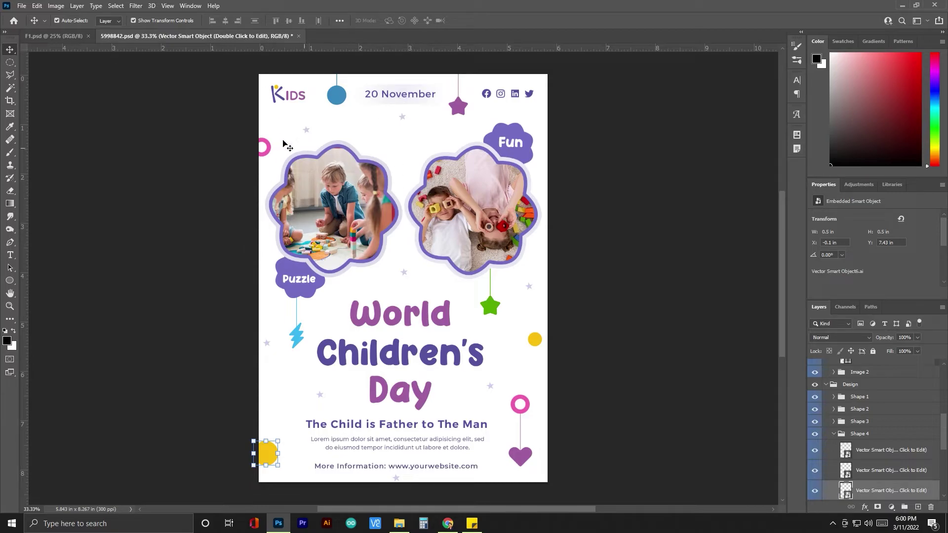
- In F1.psd, move the vertical guide near the flyer's left margin outside the page's left edge
{"action": "left_click", "coordinate": [60, 36]}
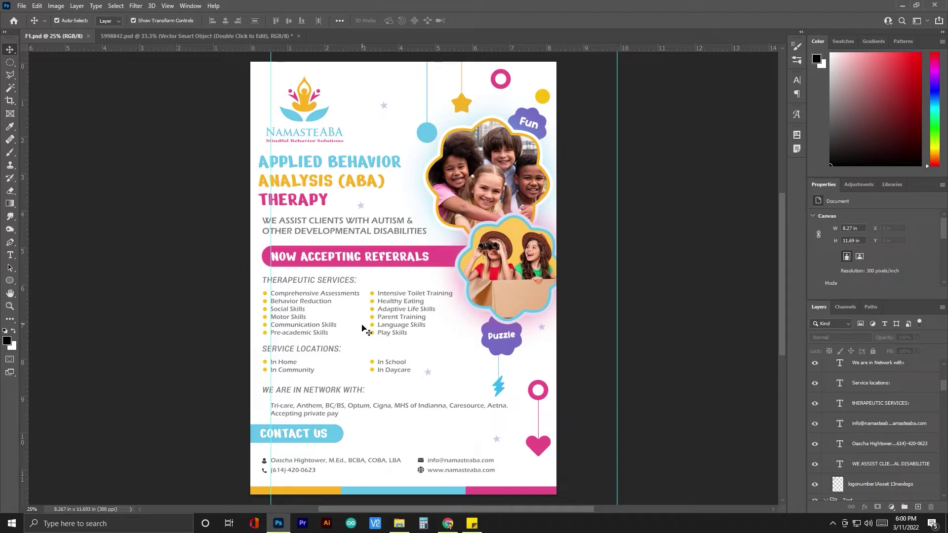
{"action": "left_click_drag", "start_coordinate": [270, 339], "coordinate": [230, 345]}
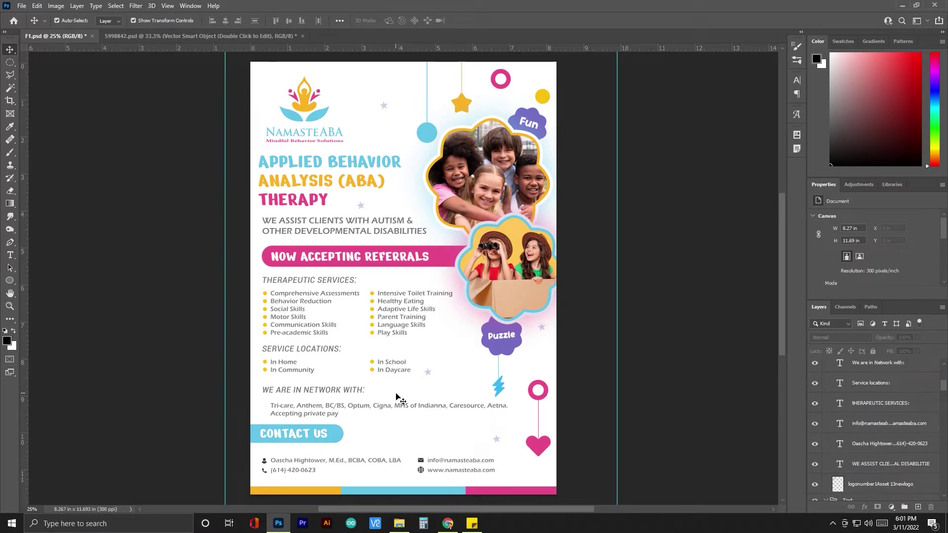
- Examine the finished NamasteABA flyer from its logo and headings down to the service lists and contact section
{"action": "scroll", "coordinate": [396, 395], "scroll_direction": "up", "scroll_amount": 3}
{"action": "scroll", "coordinate": [311, 328], "scroll_direction": "down", "scroll_amount": 2}
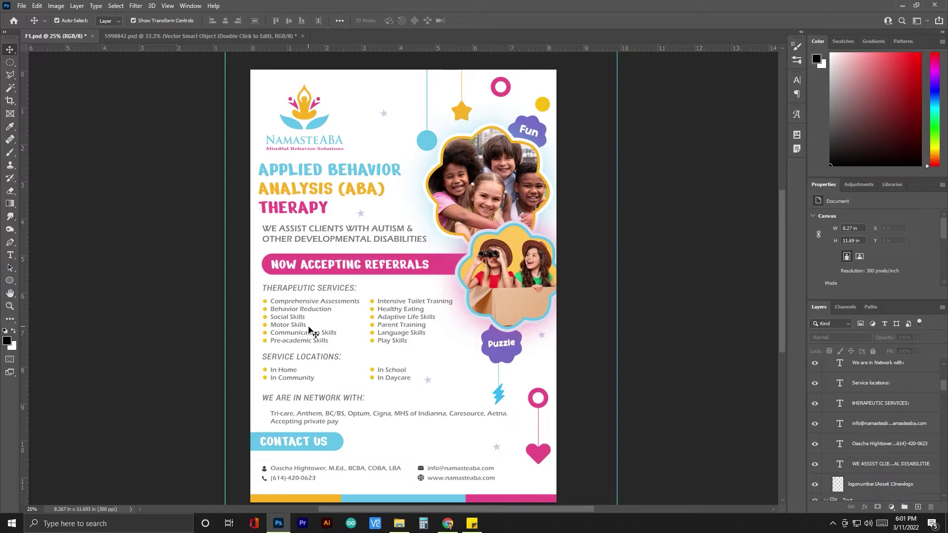
{"action": "scroll", "coordinate": [309, 330], "scroll_direction": "down", "scroll_amount": 2}
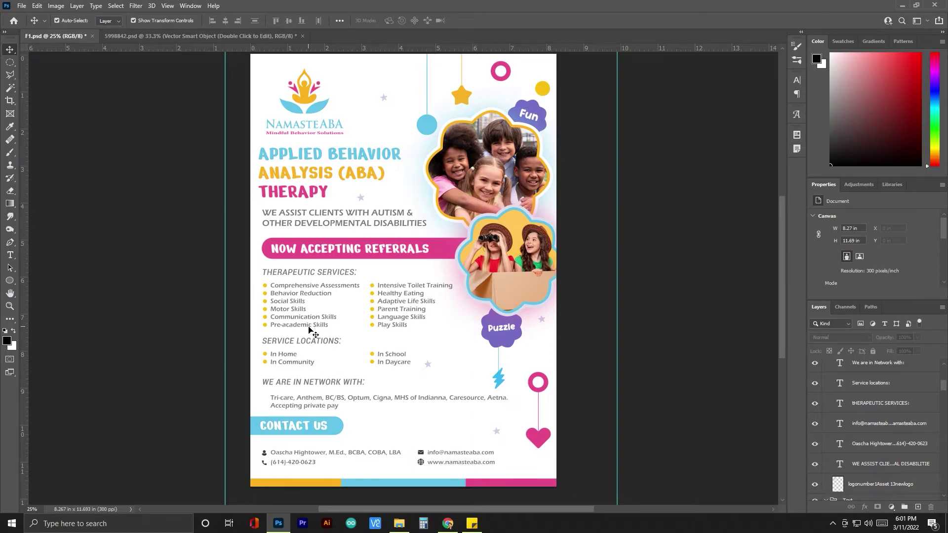
{"action": "scroll", "coordinate": [387, 453], "scroll_direction": "up", "scroll_amount": 1}
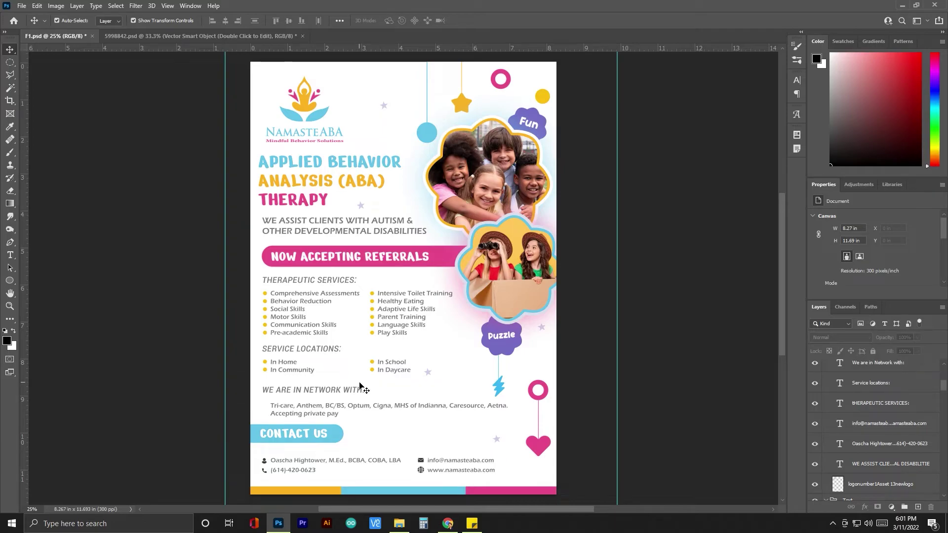
{"action": "scroll", "coordinate": [398, 385], "scroll_direction": "up", "scroll_amount": 1}
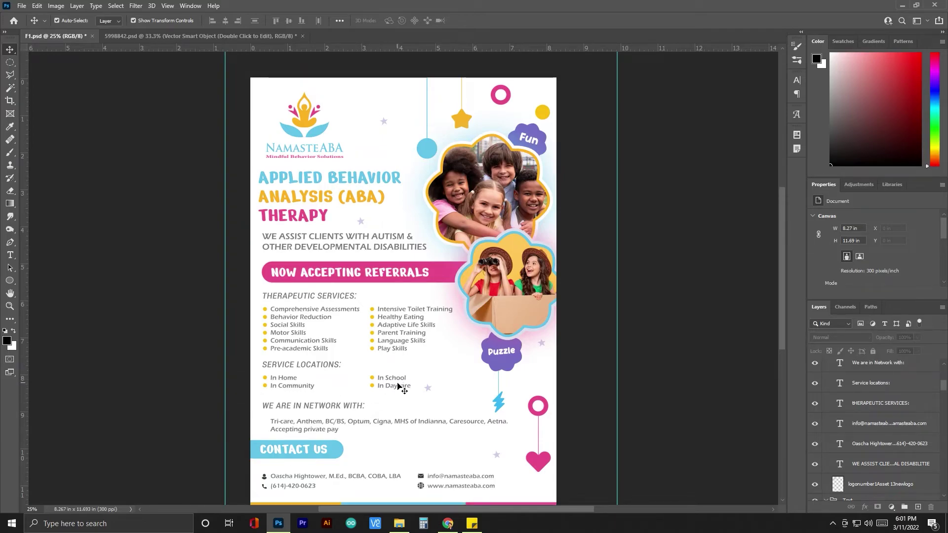
{"action": "scroll", "coordinate": [400, 389], "scroll_direction": "down", "scroll_amount": 1}
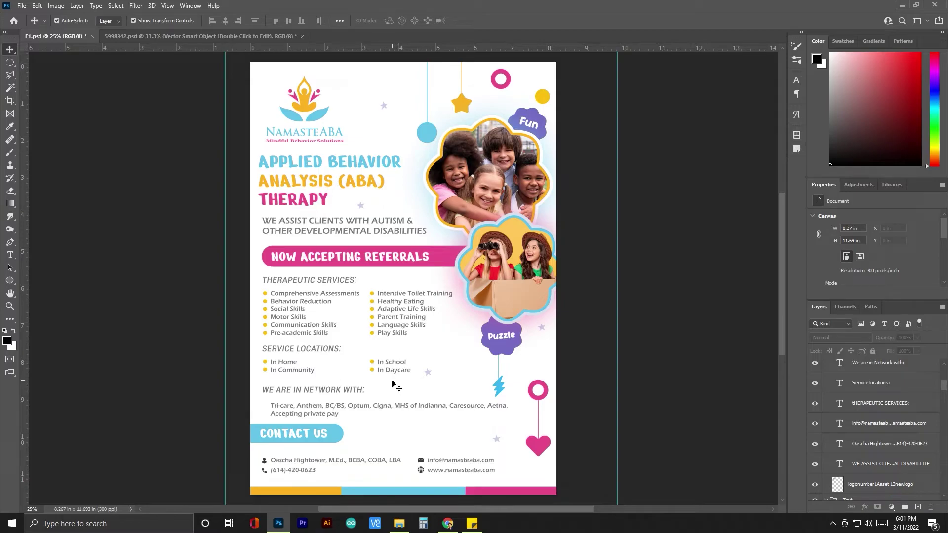
{"action": "scroll", "coordinate": [297, 330], "scroll_direction": "up", "scroll_amount": 2}
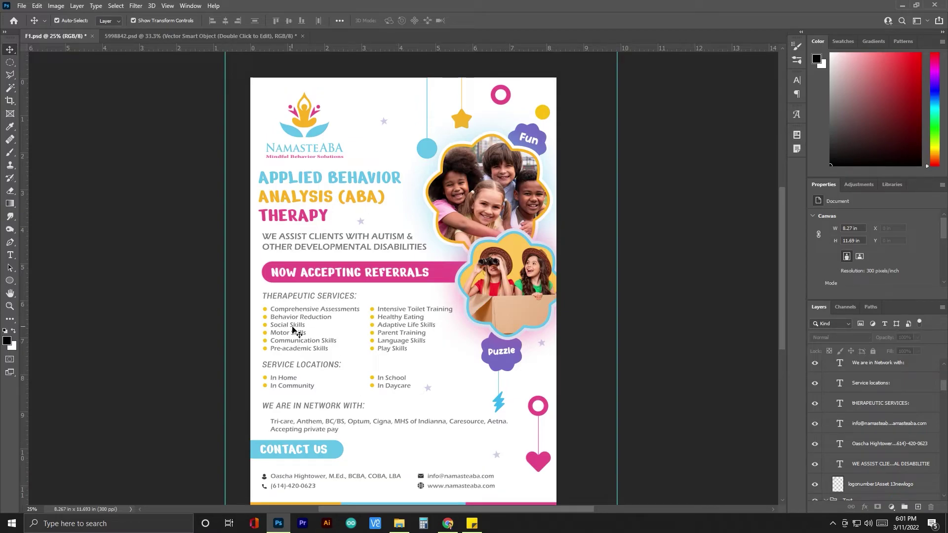
{"action": "scroll", "coordinate": [292, 330], "scroll_direction": "down", "scroll_amount": 2}
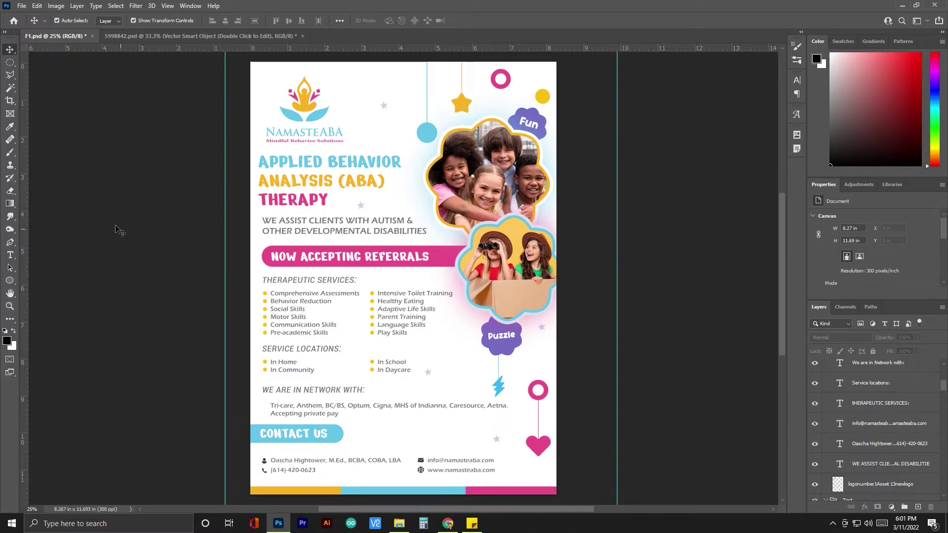
- Return to 5998842.psd, clear the layer selection and select the template's white background to inspect it
{"action": "left_click", "coordinate": [137, 38]}
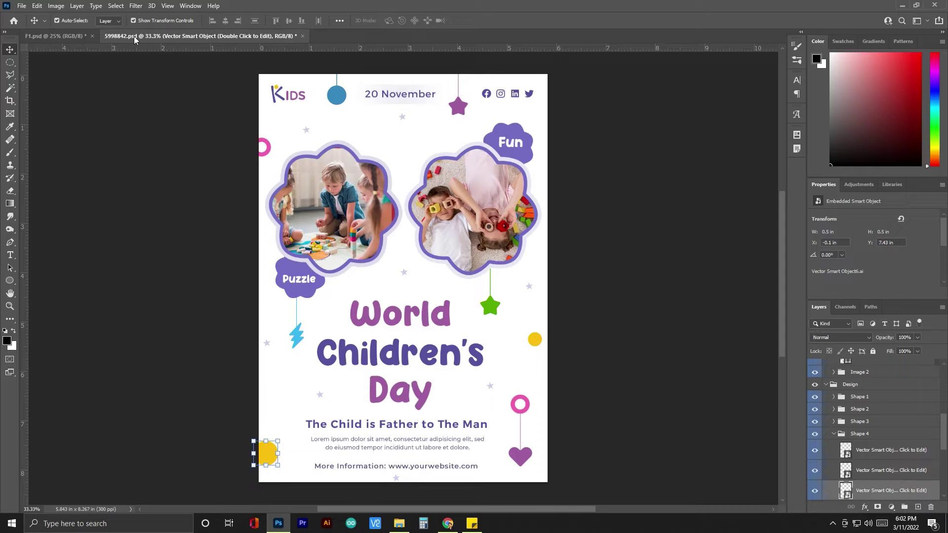
{"action": "left_click", "coordinate": [151, 235]}
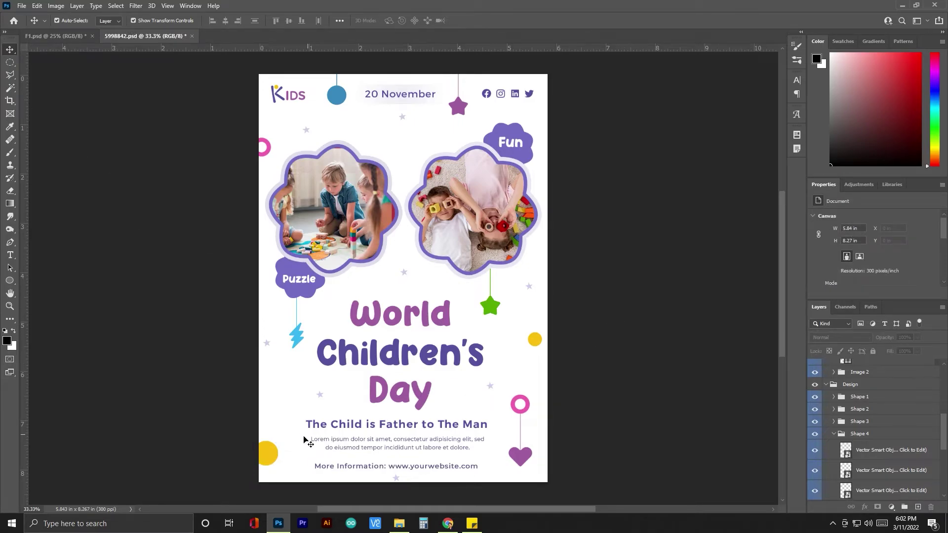
{"action": "left_click", "coordinate": [291, 407]}
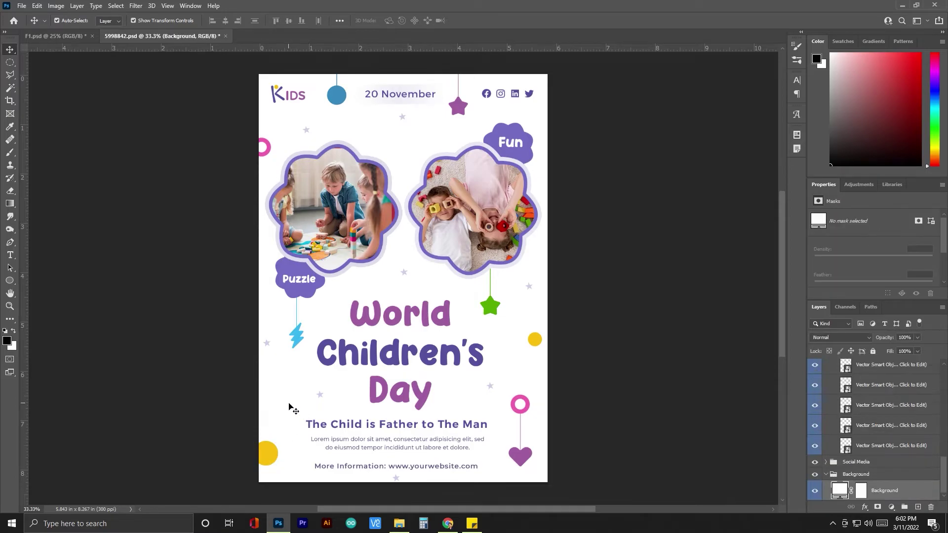
- Switch to the Fiverr order page in Chrome, change to buying mode and open the Graphics & Design category
{"action": "left_click", "coordinate": [448, 523]}
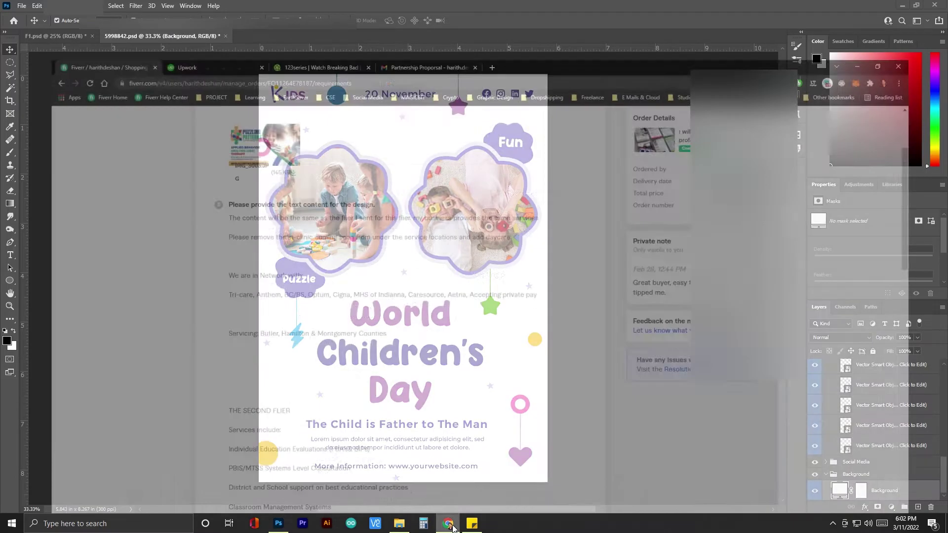
{"action": "scroll", "coordinate": [616, 99], "scroll_direction": "up", "scroll_amount": 1}
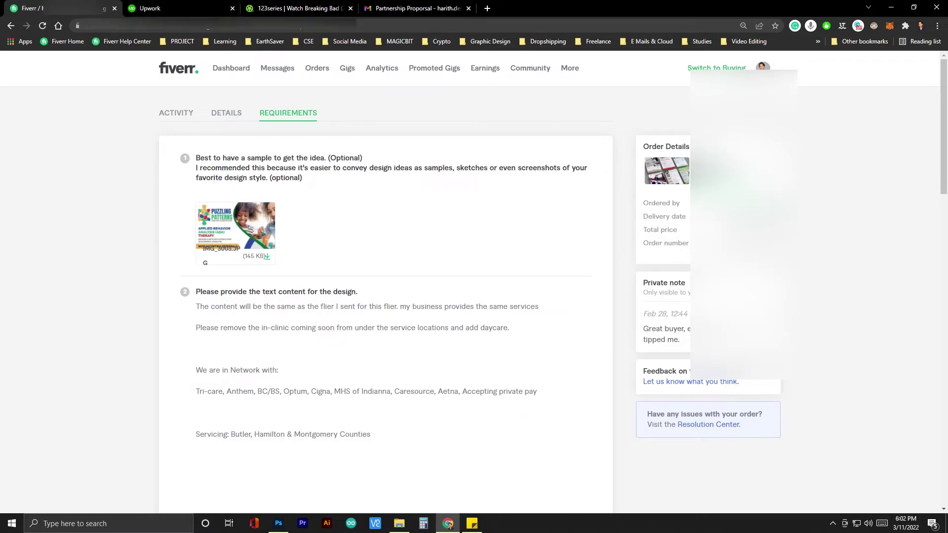
{"action": "left_click", "coordinate": [716, 68]}
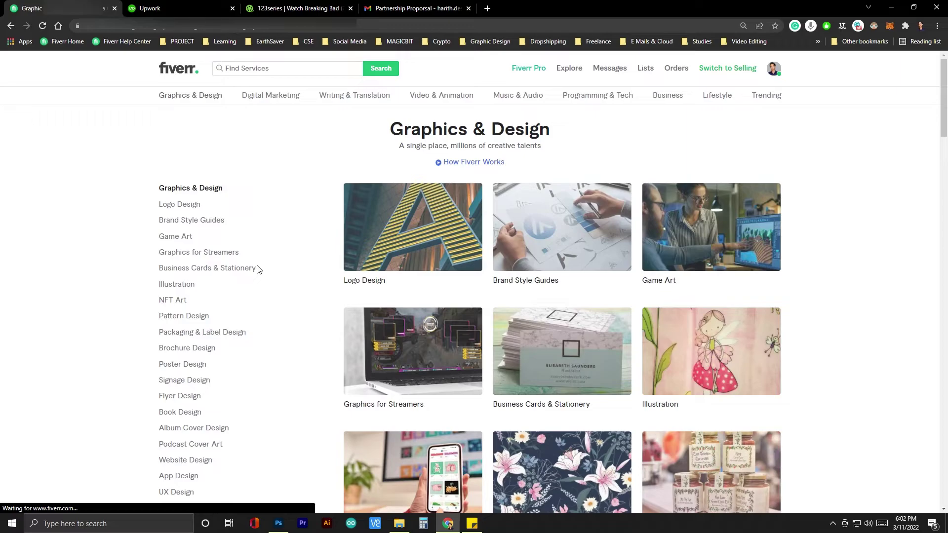
- Search Fiverr's services for "flyer design"
{"action": "scroll", "coordinate": [822, 331], "scroll_direction": "down", "scroll_amount": 1}
{"action": "scroll", "coordinate": [821, 330], "scroll_direction": "up", "scroll_amount": 1}
{"action": "left_click", "coordinate": [256, 69]}
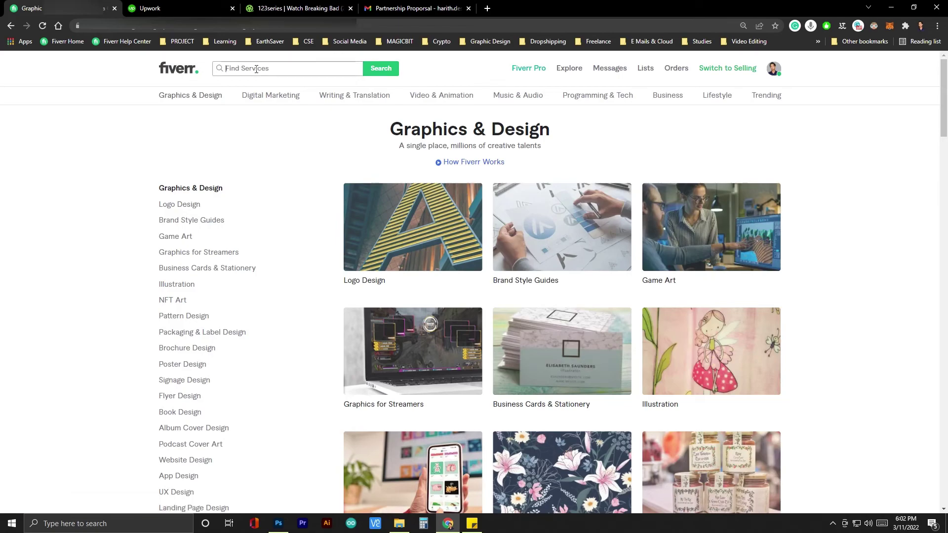
{"action": "type", "text": "fly"}
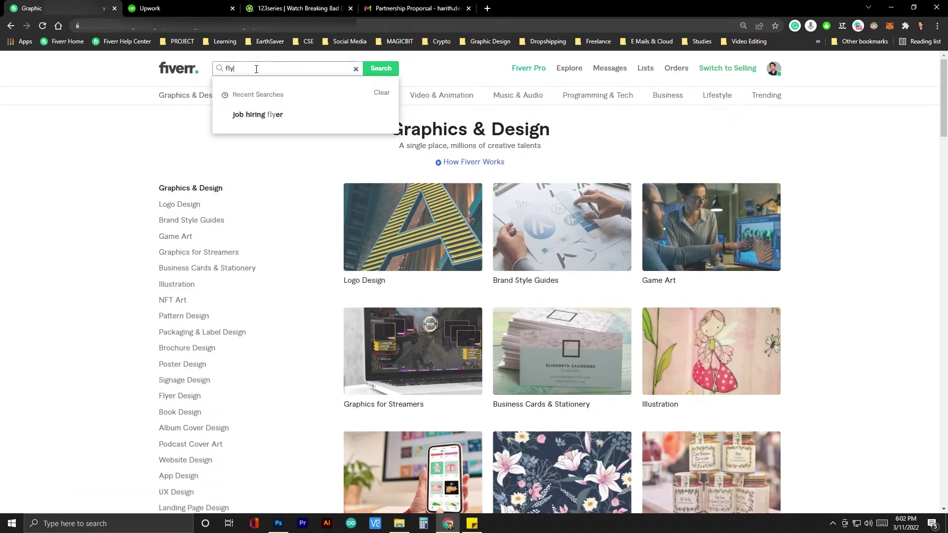
{"action": "type", "text": "er design"}
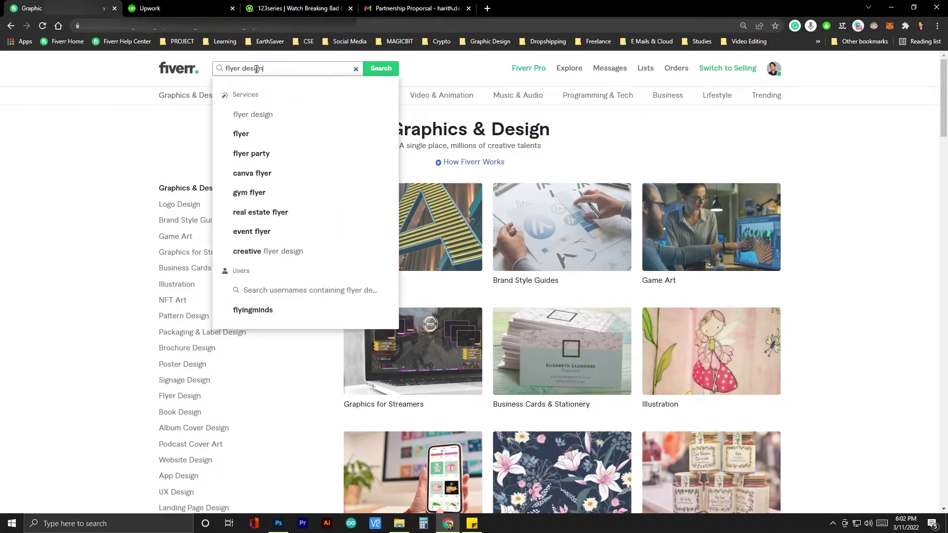
{"action": "key", "text": "Return"}
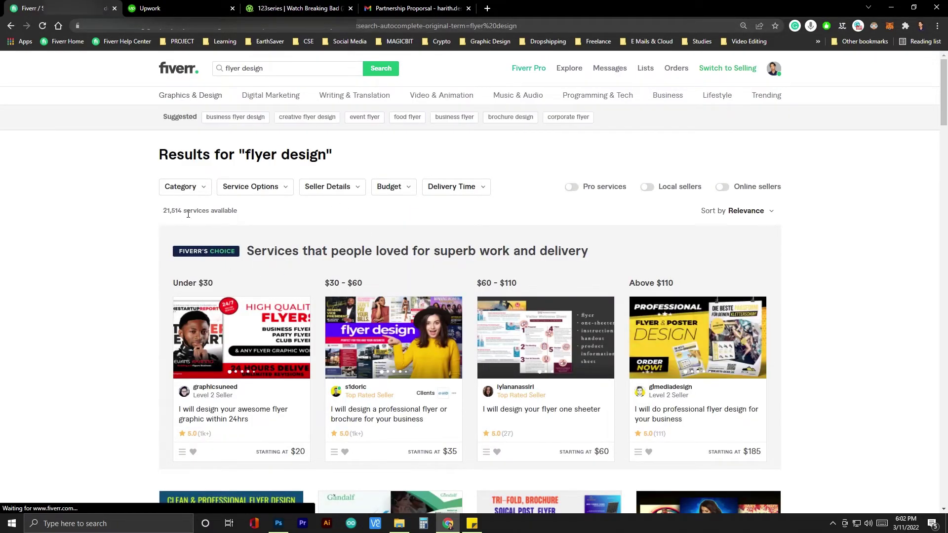
- Examine the flyer design gigs in the search results, including their sample images, seller levels and starting prices
{"action": "scroll", "coordinate": [330, 412], "scroll_direction": "down", "scroll_amount": 3}
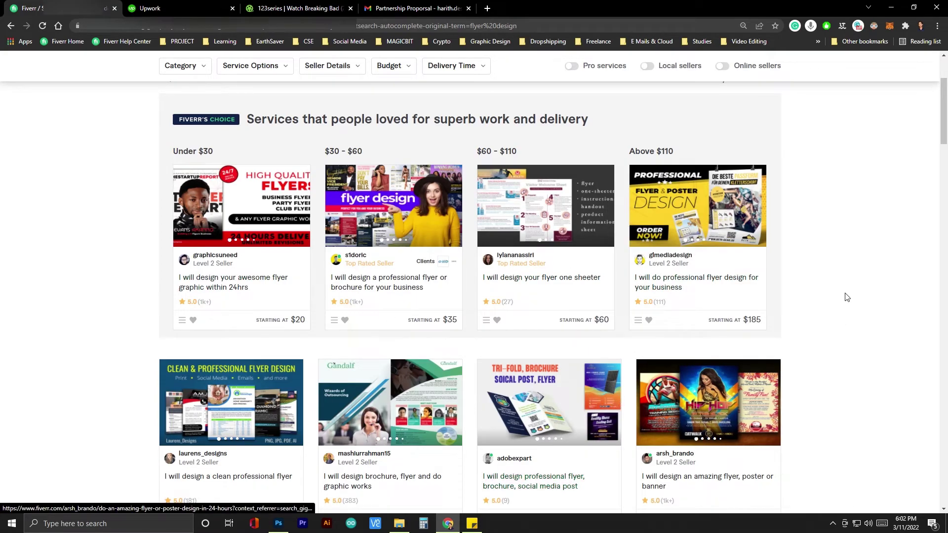
{"action": "scroll", "coordinate": [665, 393], "scroll_direction": "down", "scroll_amount": 3}
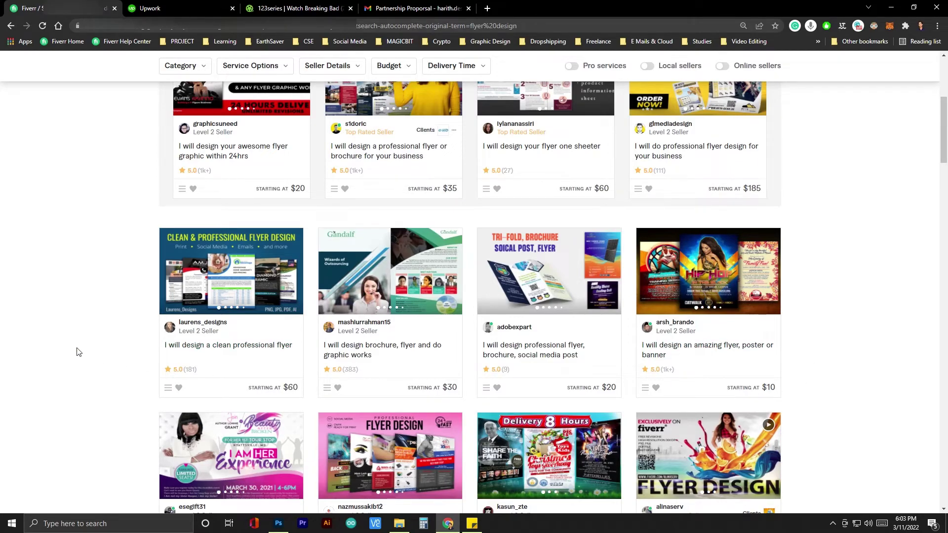
{"action": "scroll", "coordinate": [77, 352], "scroll_direction": "down", "scroll_amount": 6}
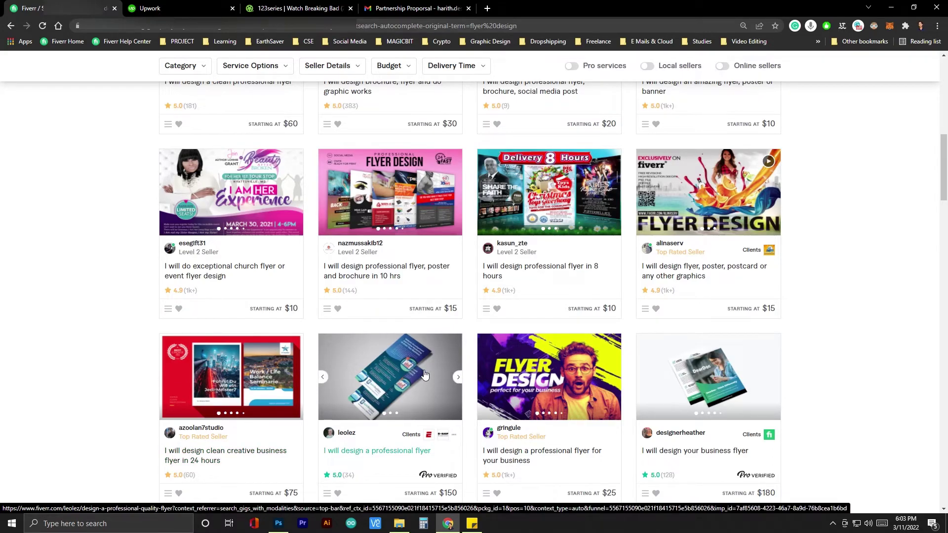
{"action": "scroll", "coordinate": [474, 395], "scroll_direction": "down", "scroll_amount": 3}
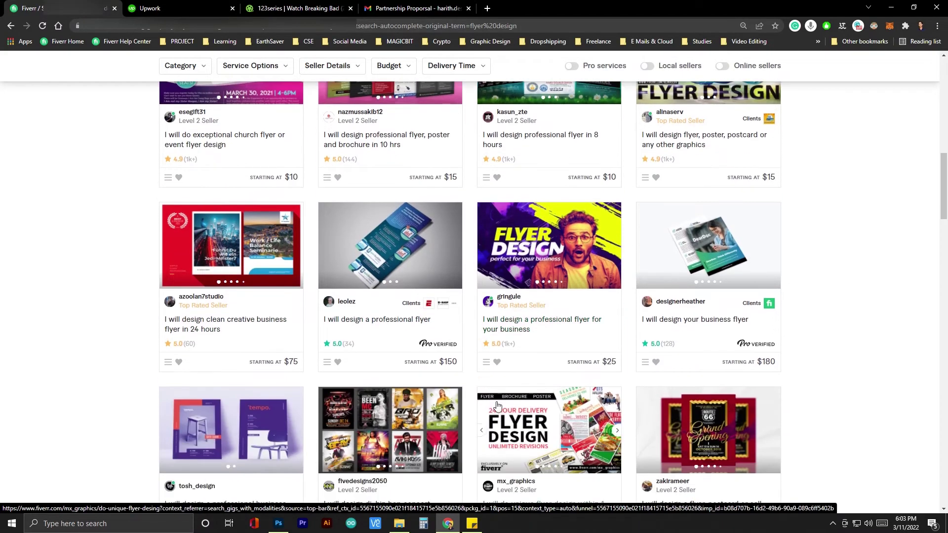
{"action": "scroll", "coordinate": [497, 406], "scroll_direction": "down", "scroll_amount": 3}
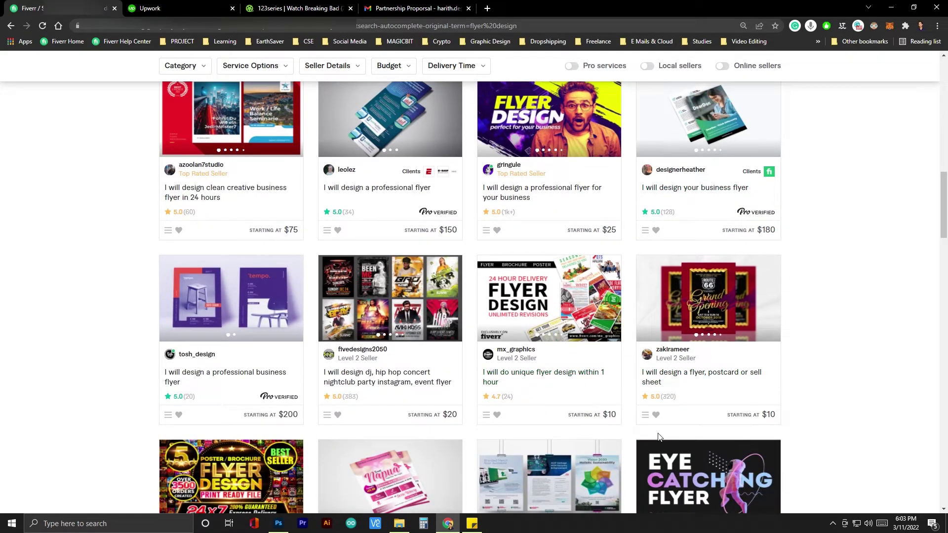
{"action": "scroll", "coordinate": [656, 443], "scroll_direction": "down", "scroll_amount": 6}
{"action": "scroll", "coordinate": [656, 463], "scroll_direction": "down", "scroll_amount": 3}
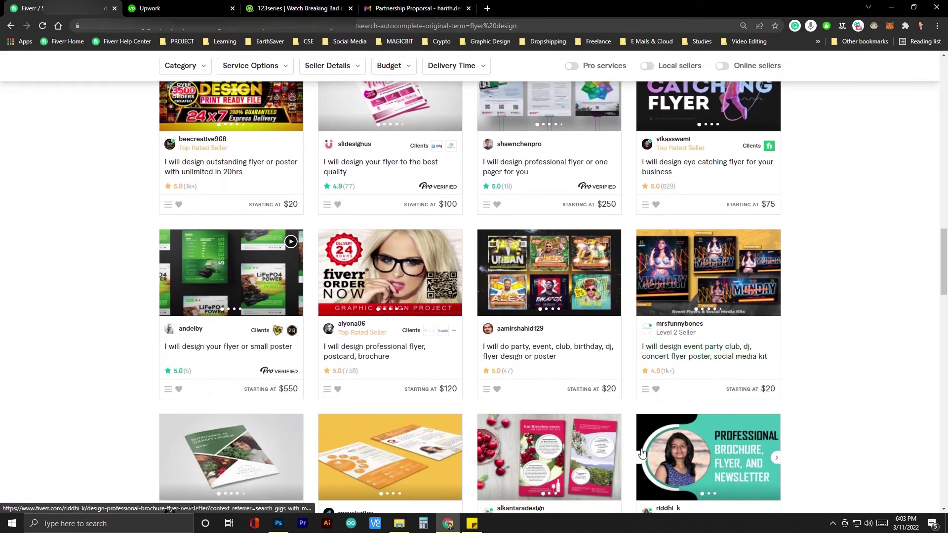
{"action": "scroll", "coordinate": [390, 426], "scroll_direction": "up", "scroll_amount": 15}
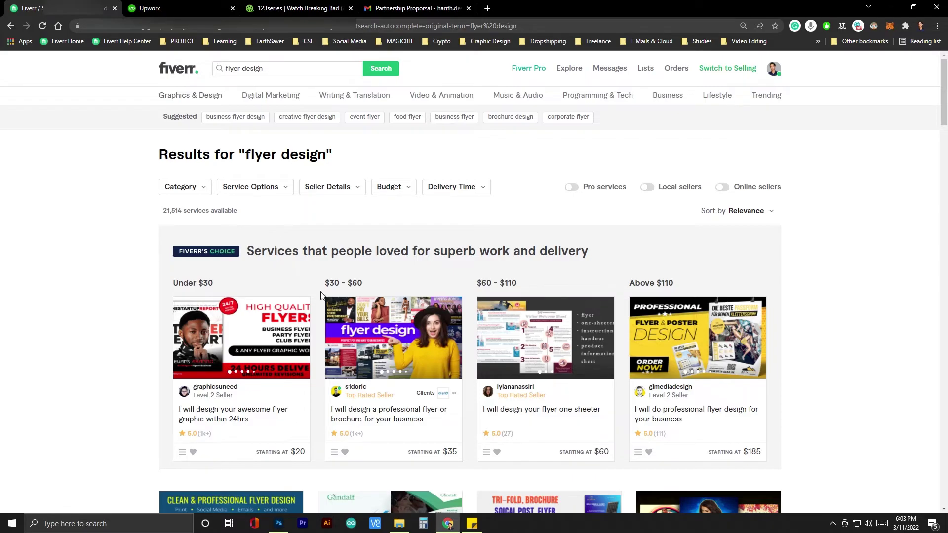
- View the Upwork home page briefly, return to Fiverr and go back from the search results to its home page
{"action": "key", "text": "ctrl+Tab"}
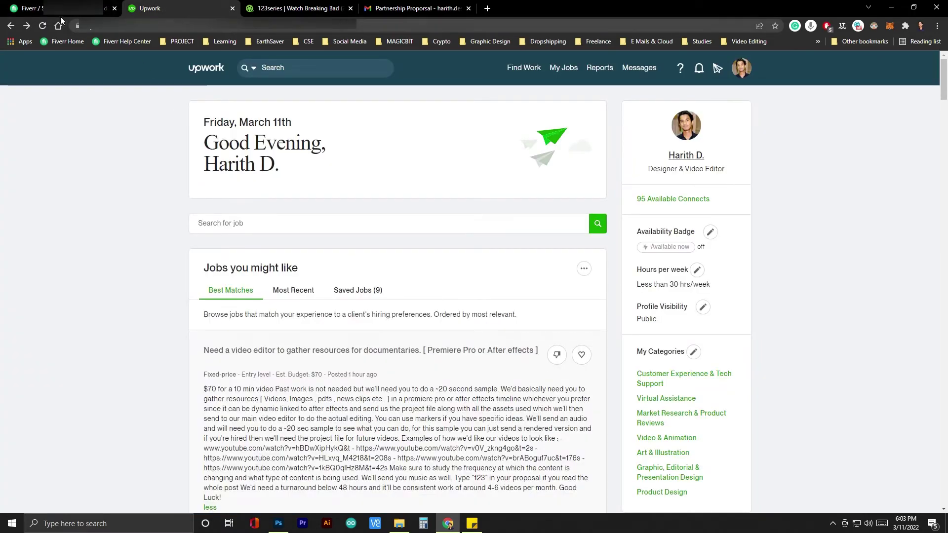
{"action": "key", "text": "ctrl+shift+Tab"}
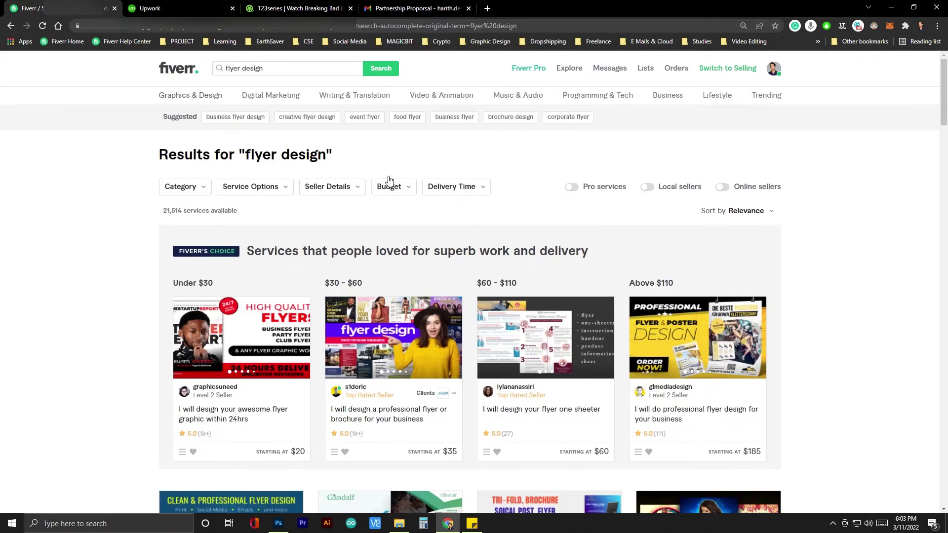
{"action": "left_click", "coordinate": [11, 26]}
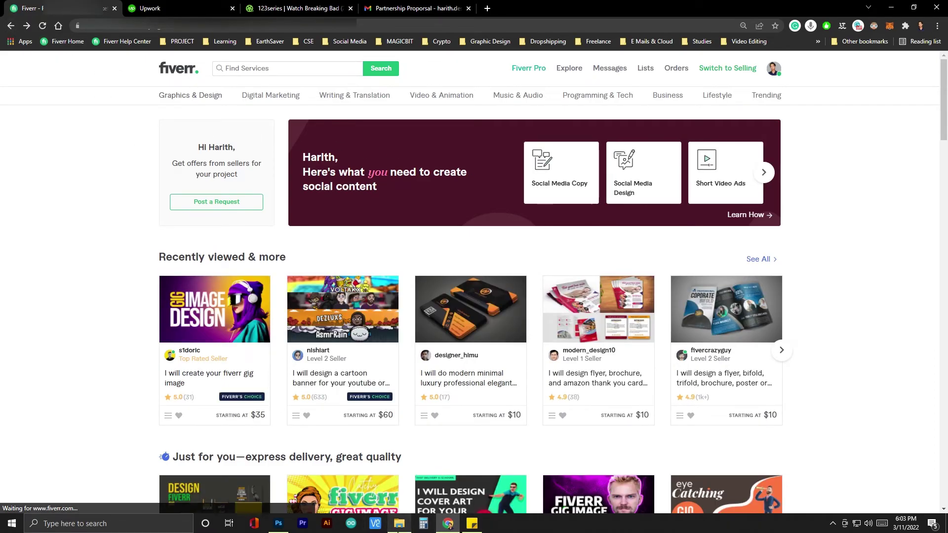
- Switch to the order's op folder in File Explorer, refresh it and point out the F1.psd and F2.psd source files
{"action": "left_click", "coordinate": [400, 523]}
{"action": "right_click", "coordinate": [165, 258]}
{"action": "left_click", "coordinate": [201, 302]}
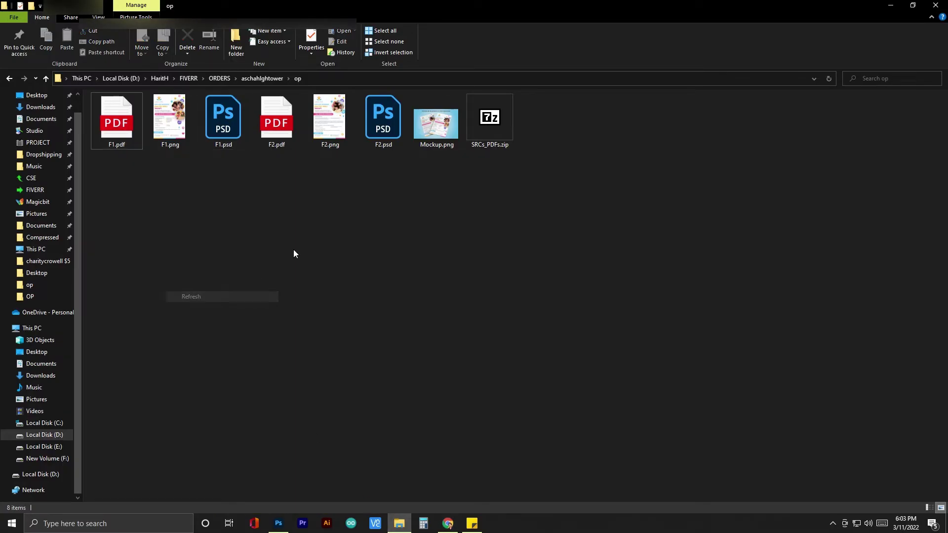
{"action": "left_click", "coordinate": [230, 143]}
{"action": "right_click", "coordinate": [325, 250]}
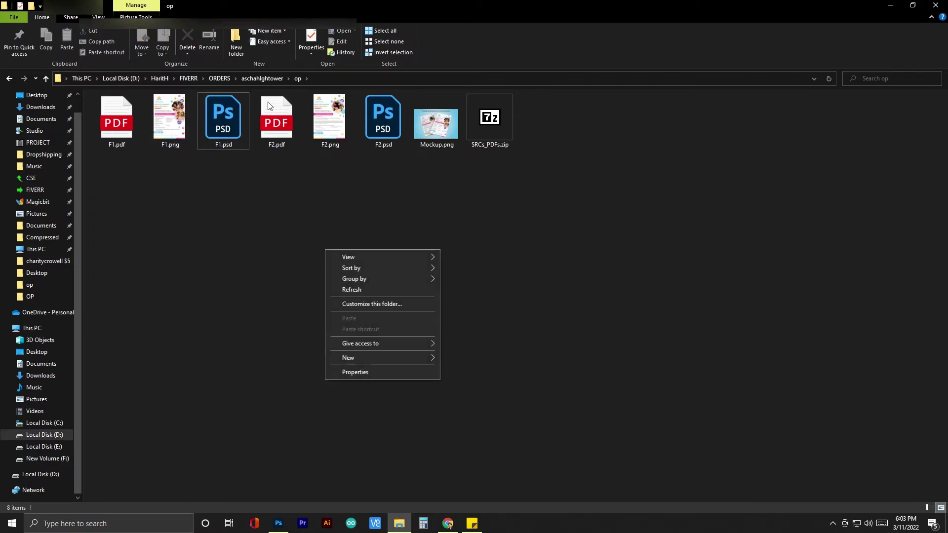
{"action": "left_click", "coordinate": [311, 186]}
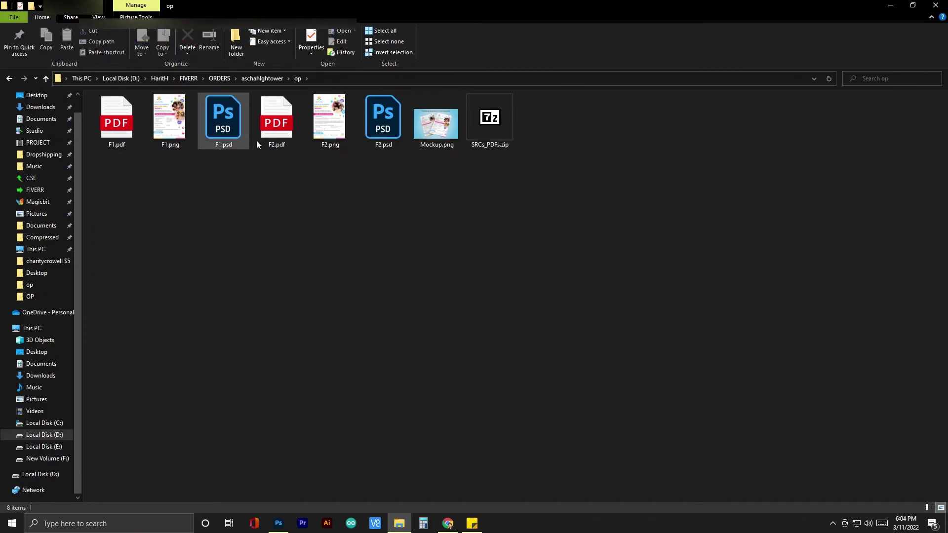
{"action": "left_click", "coordinate": [222, 130]}
{"action": "left_click", "coordinate": [373, 134]}
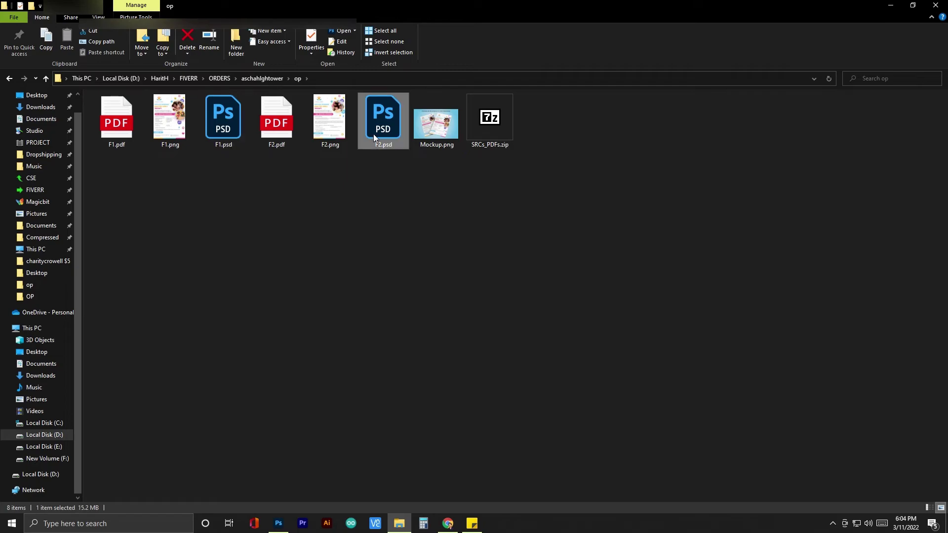
- Point out the flyer PNG files, preview F1.png and close the preview
{"action": "left_click", "coordinate": [329, 123]}
{"action": "left_click", "coordinate": [174, 122]}
{"action": "double_click", "coordinate": [175, 124]}
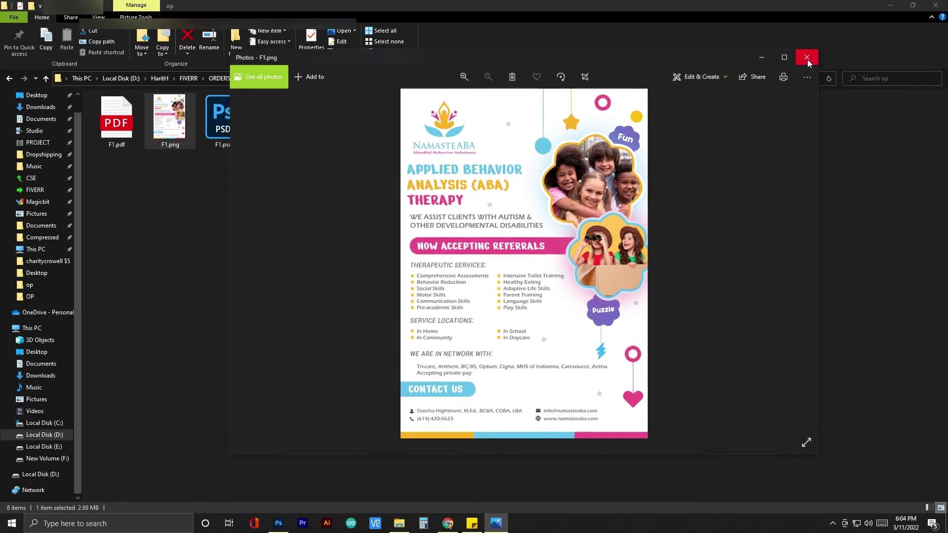
{"action": "left_click", "coordinate": [809, 57]}
{"action": "left_click", "coordinate": [354, 189]}
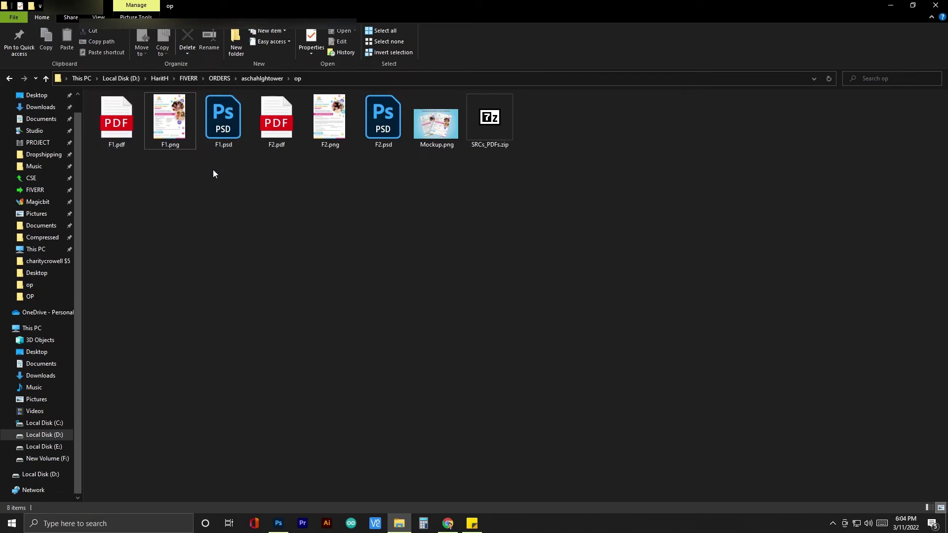
- Preview Mockup.png to inspect both flyers side by side, and close the preview
{"action": "double_click", "coordinate": [435, 137]}
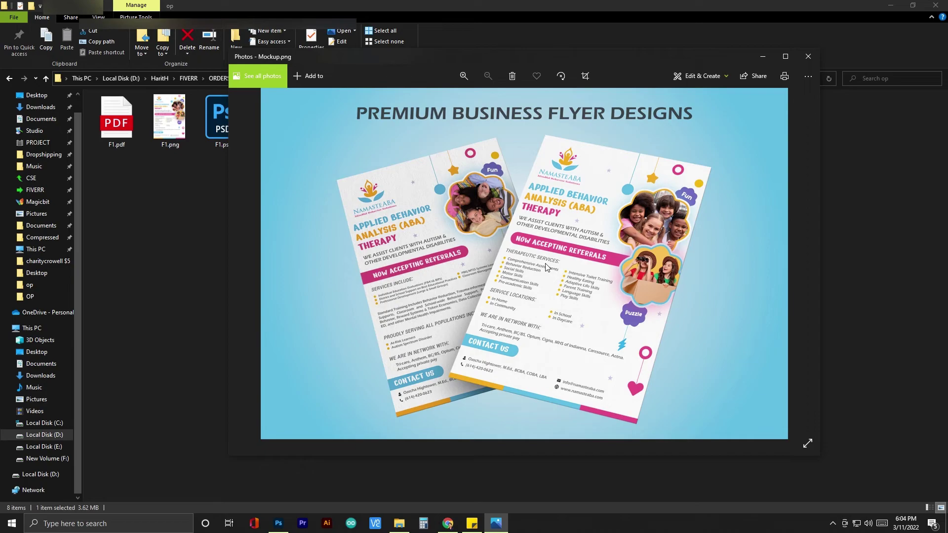
{"action": "left_click_drag", "start_coordinate": [594, 55], "coordinate": [601, 69]}
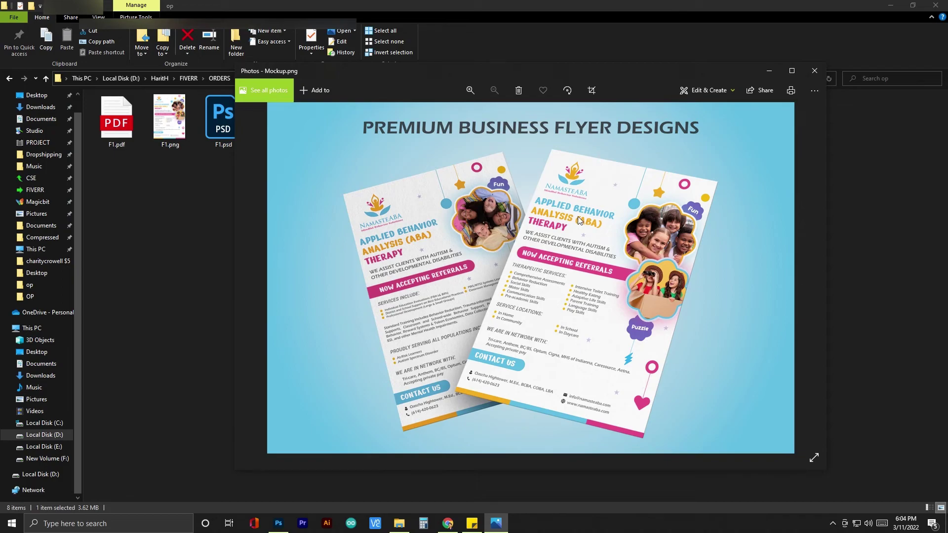
{"action": "left_click_drag", "start_coordinate": [675, 70], "coordinate": [665, 70]}
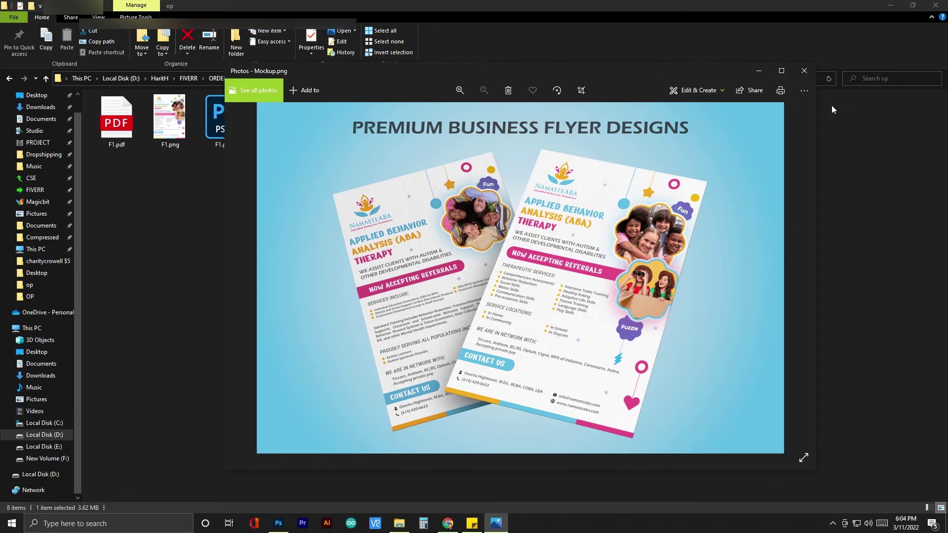
{"action": "left_click", "coordinate": [804, 70]}
{"action": "left_click", "coordinate": [388, 255]}
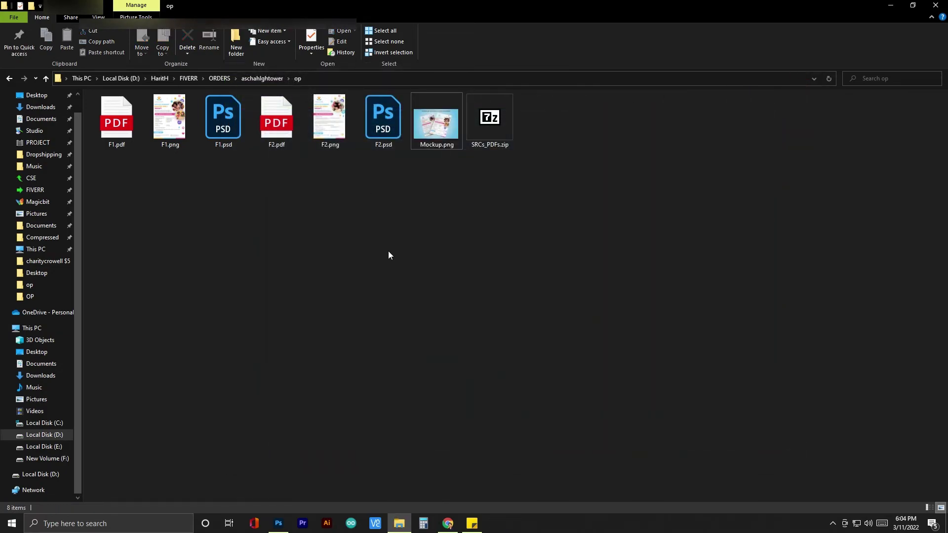
- Preview F2.png to inspect the second flyer version, and close the preview
{"action": "left_click_drag", "start_coordinate": [419, 218], "coordinate": [123, 92]}
{"action": "left_click", "coordinate": [279, 200]}
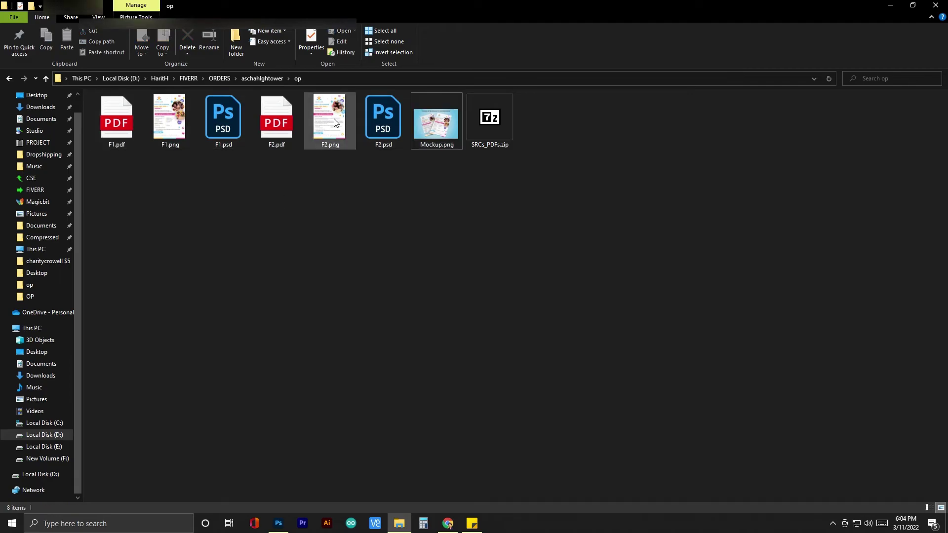
{"action": "double_click", "coordinate": [334, 121]}
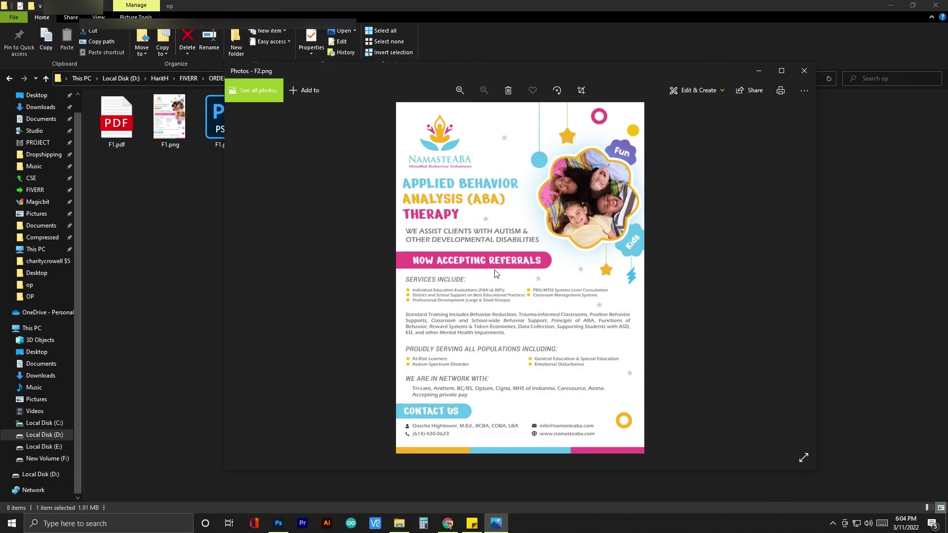
{"action": "left_click", "coordinate": [804, 70]}
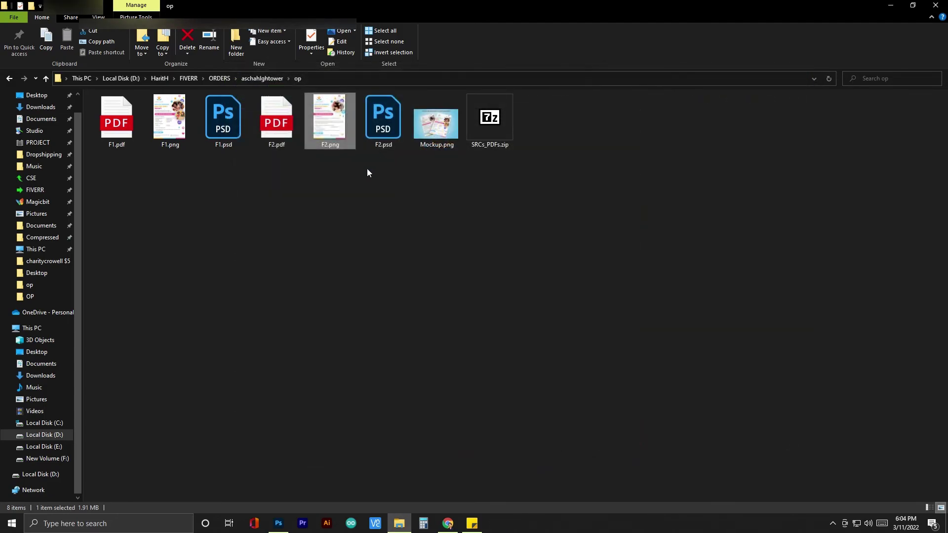
- Highlight the PDF, PNG, PSD and mockup deliverables together and point out the SRCs_PDFs.zip archive
{"action": "left_click_drag", "start_coordinate": [453, 186], "coordinate": [116, 149]}
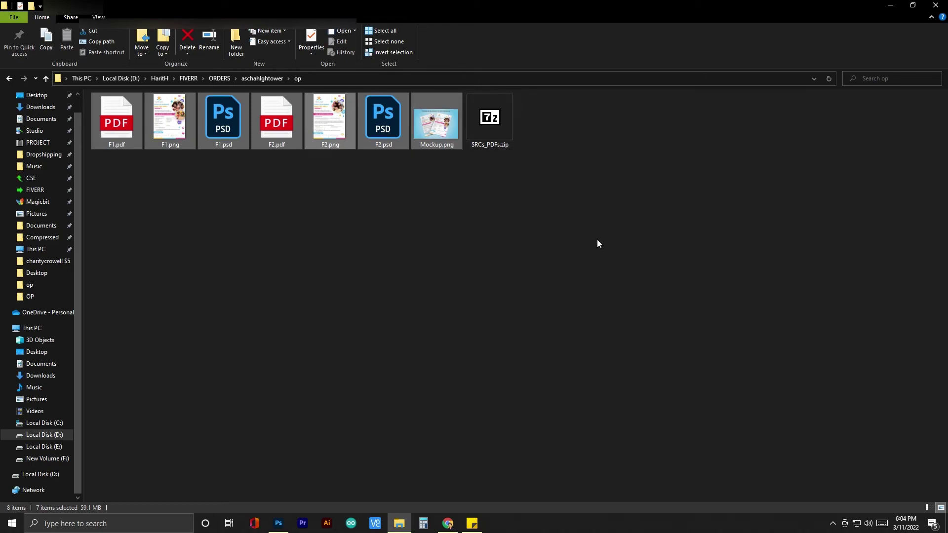
{"action": "left_click", "coordinate": [429, 198]}
{"action": "left_click", "coordinate": [490, 126]}
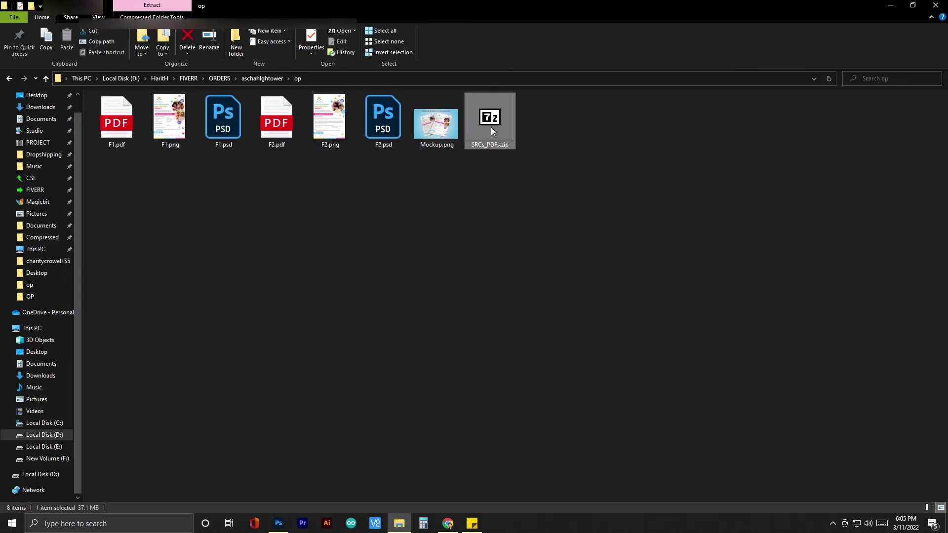
{"action": "left_click_drag", "start_coordinate": [449, 208], "coordinate": [124, 141]}
- Switch to Fiverr in Chrome, go back to the flyer order page and review its delivery message, attachments and buyer feedback
{"action": "left_click", "coordinate": [448, 524]}
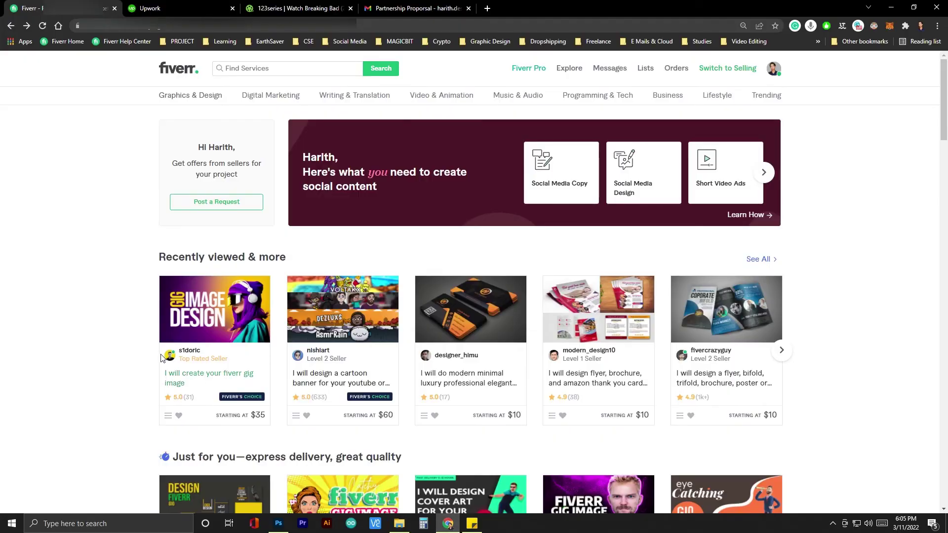
{"action": "scroll", "coordinate": [429, 304], "scroll_direction": "down", "scroll_amount": 5}
{"action": "scroll", "coordinate": [429, 303], "scroll_direction": "up", "scroll_amount": 5}
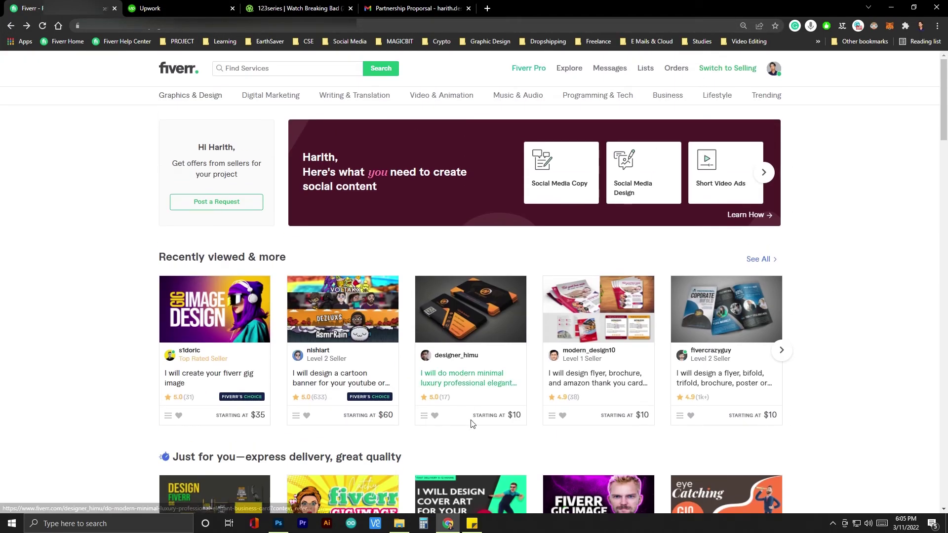
{"action": "left_click", "coordinate": [10, 25]}
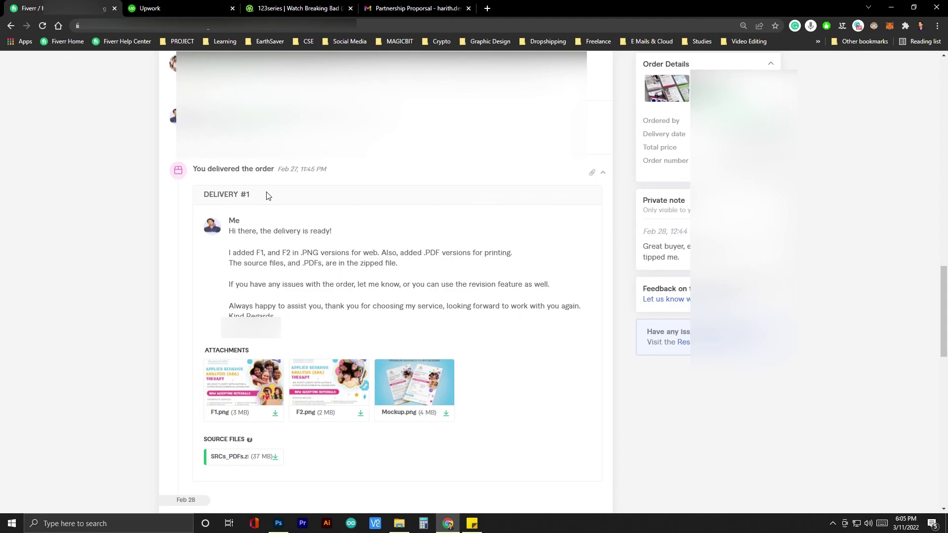
{"action": "scroll", "coordinate": [267, 196], "scroll_direction": "down", "scroll_amount": 8}
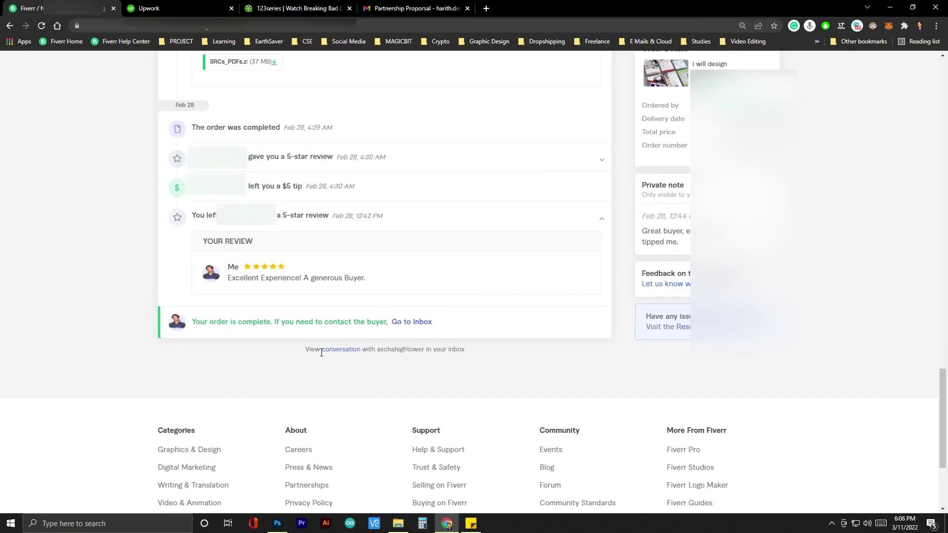